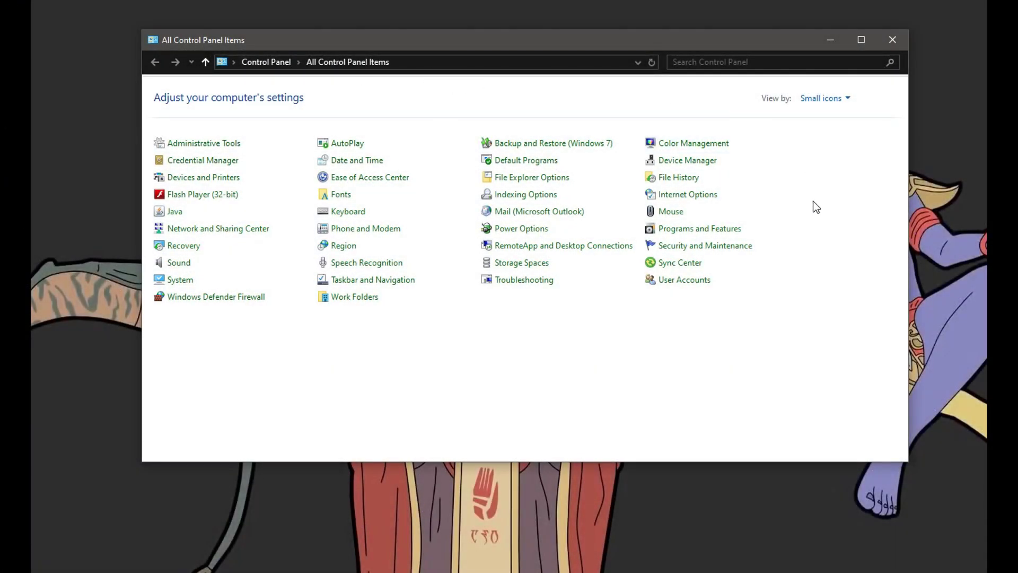
Check in the Windows Features list that Virtual Machine Platform and Windows Subsystem for Linux are turned on
{"action": "left_click", "coordinate": [678, 231]}
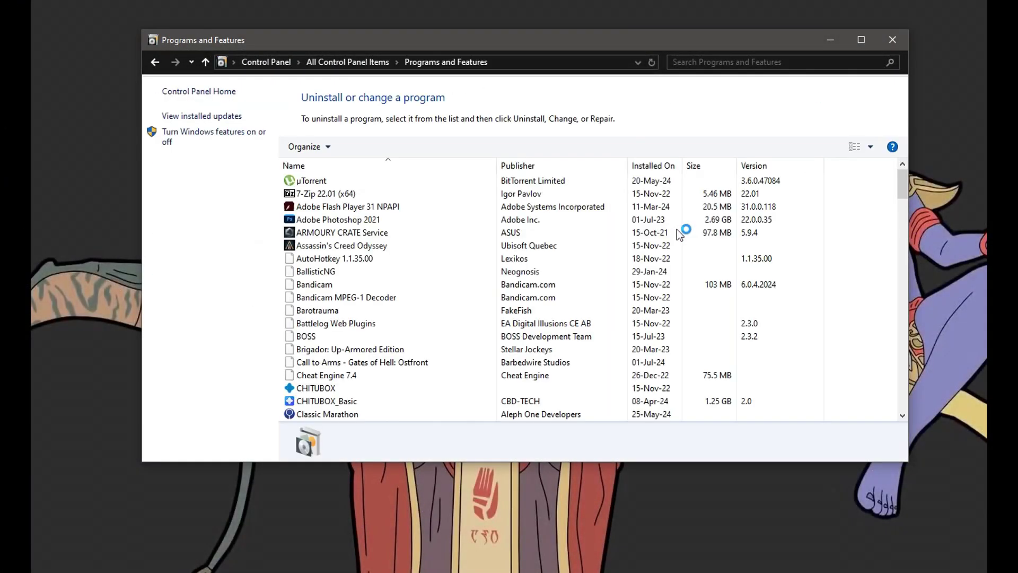
{"action": "left_click", "coordinate": [228, 136]}
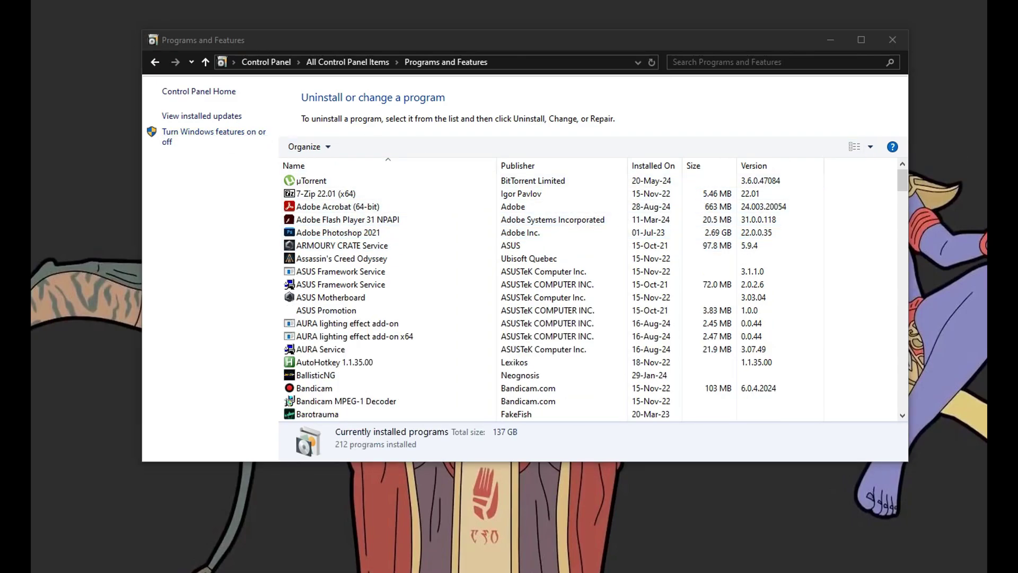
{"action": "left_click_drag", "start_coordinate": [931, 172], "coordinate": [332, 139]}
{"action": "left_click_drag", "start_coordinate": [516, 234], "coordinate": [517, 314]}
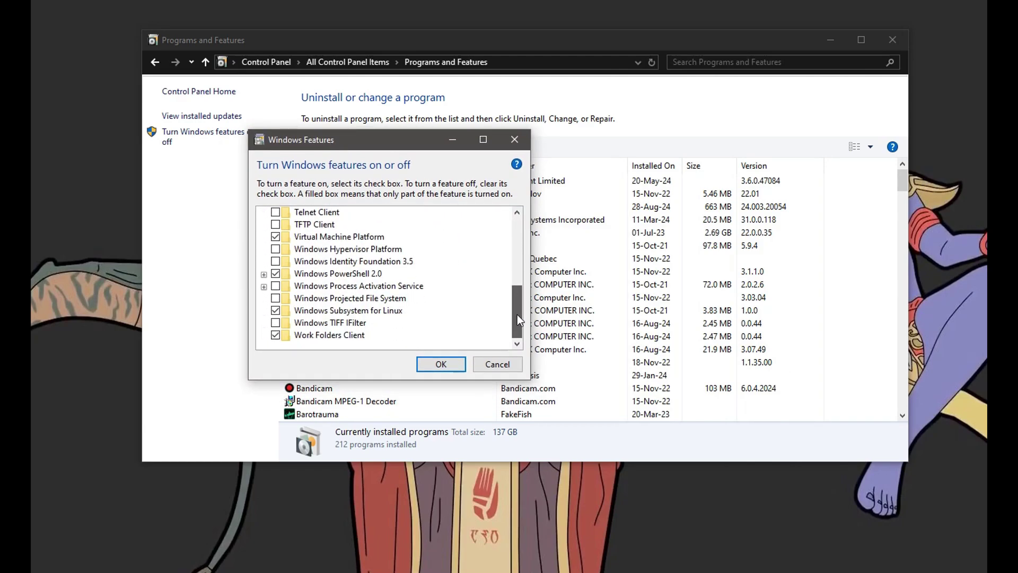
{"action": "left_click", "coordinate": [322, 238]}
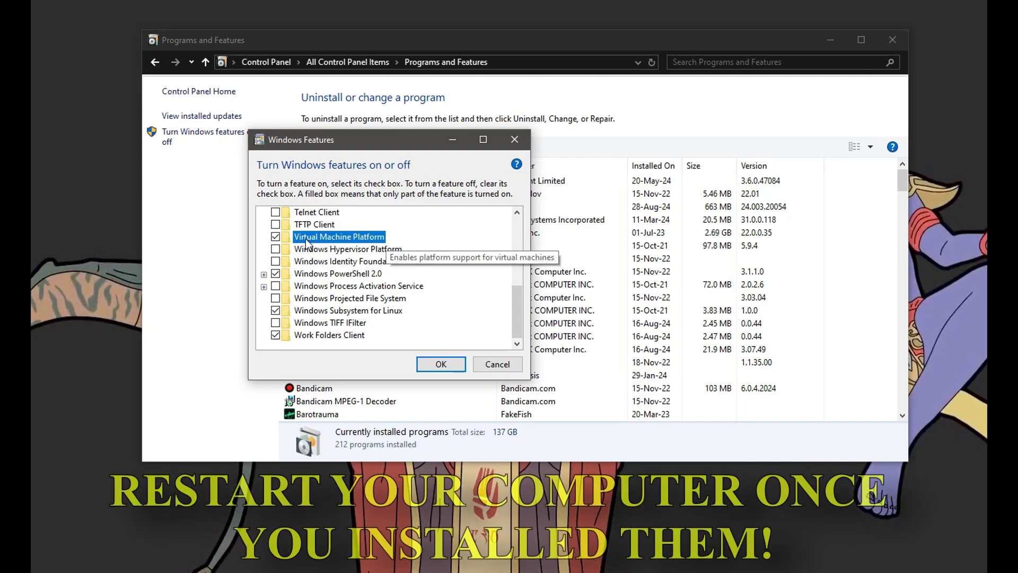
{"action": "left_click", "coordinate": [320, 315]}
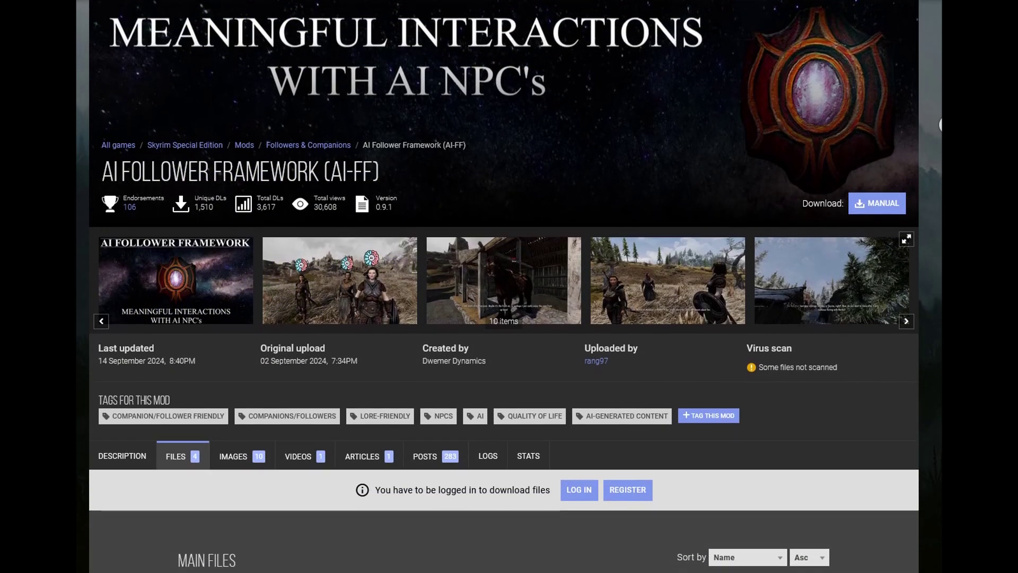
Extract the DwemerAI4Skyrim3 folder from the downloaded DwemerAIDistro3 archive to the desktop and open the extracted folder
{"action": "scroll", "coordinate": [504, 286], "scroll_direction": "down", "scroll_amount": 5}
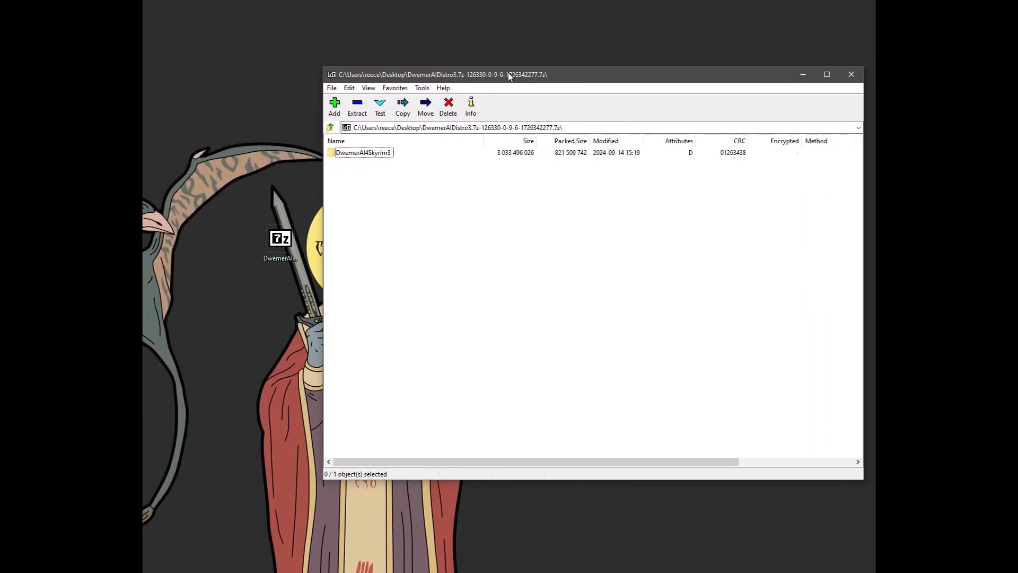
{"action": "left_click_drag", "start_coordinate": [357, 154], "coordinate": [234, 239]}
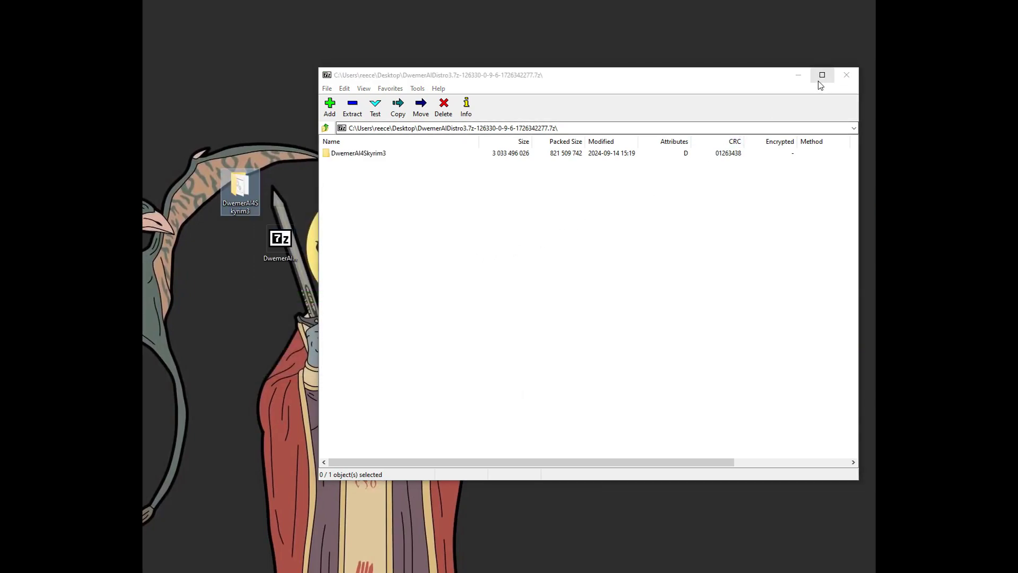
{"action": "left_click", "coordinate": [846, 75]}
{"action": "double_click", "coordinate": [243, 184]}
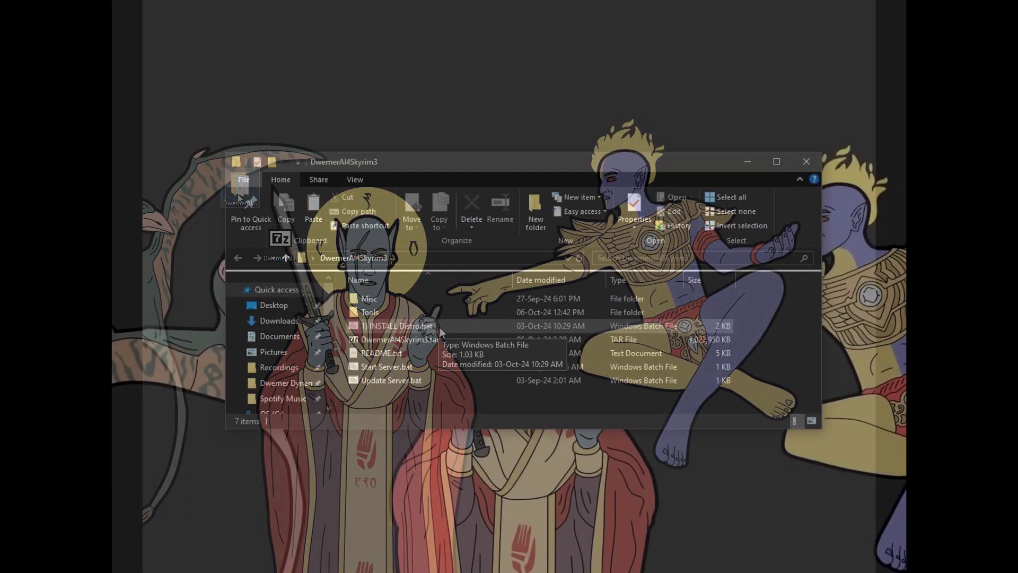
Run 1) INSTALL Distro.bat and continue past its reminder about the required Windows features
{"action": "left_click", "coordinate": [395, 326]}
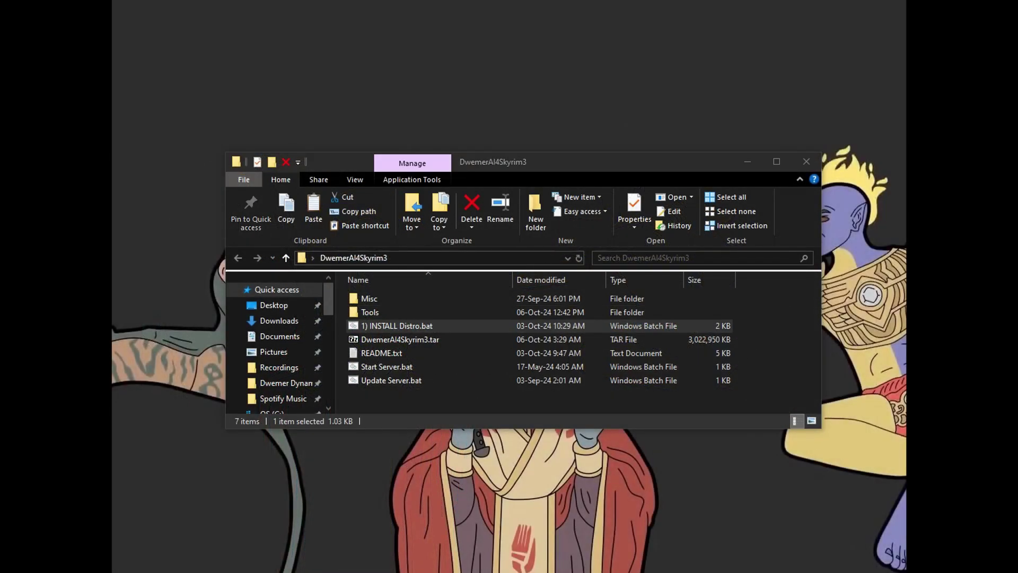
{"action": "key", "text": "Return"}
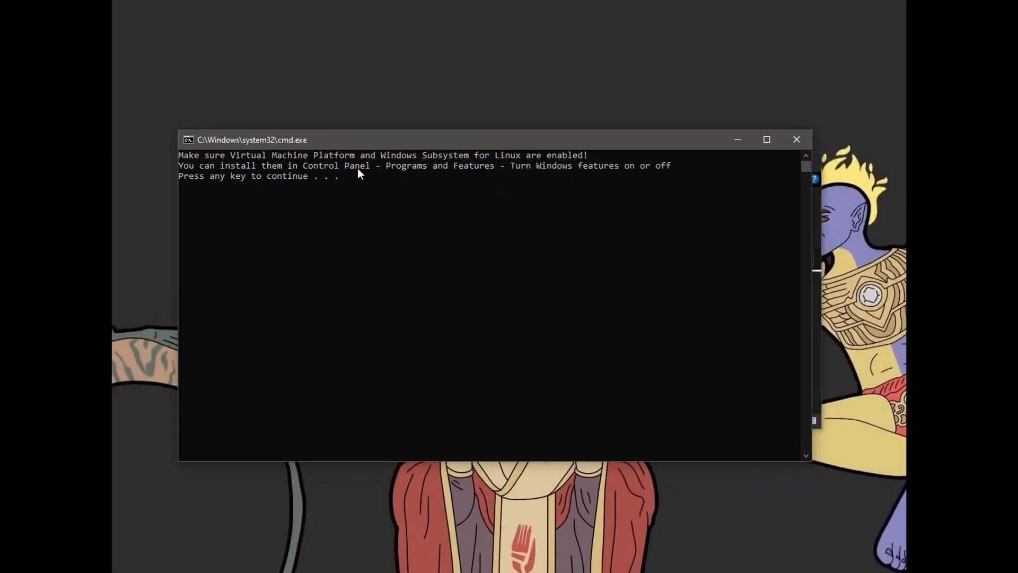
{"action": "left_click", "coordinate": [456, 177]}
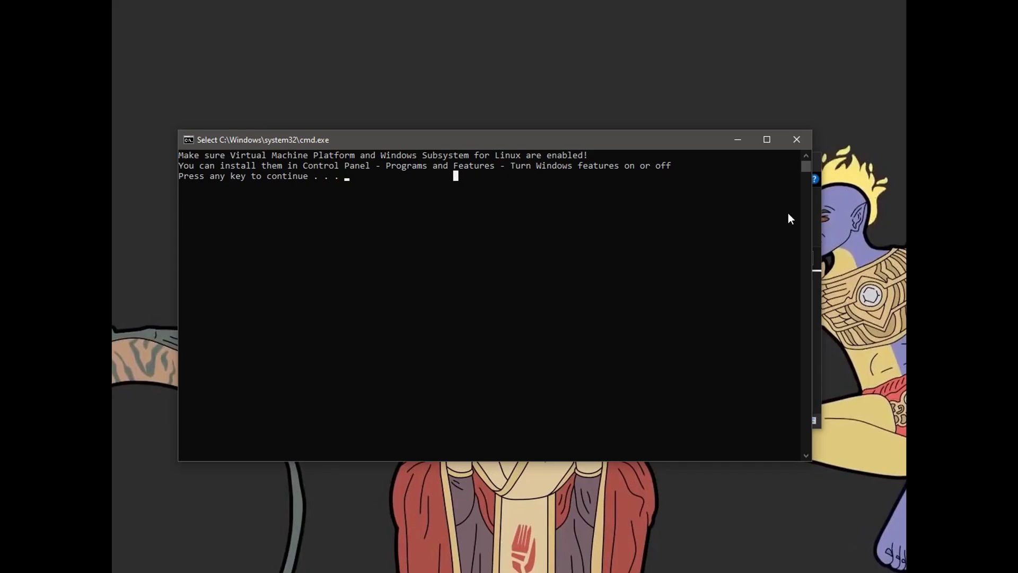
{"action": "key", "text": "Escape"}
{"action": "key", "text": "Return"}
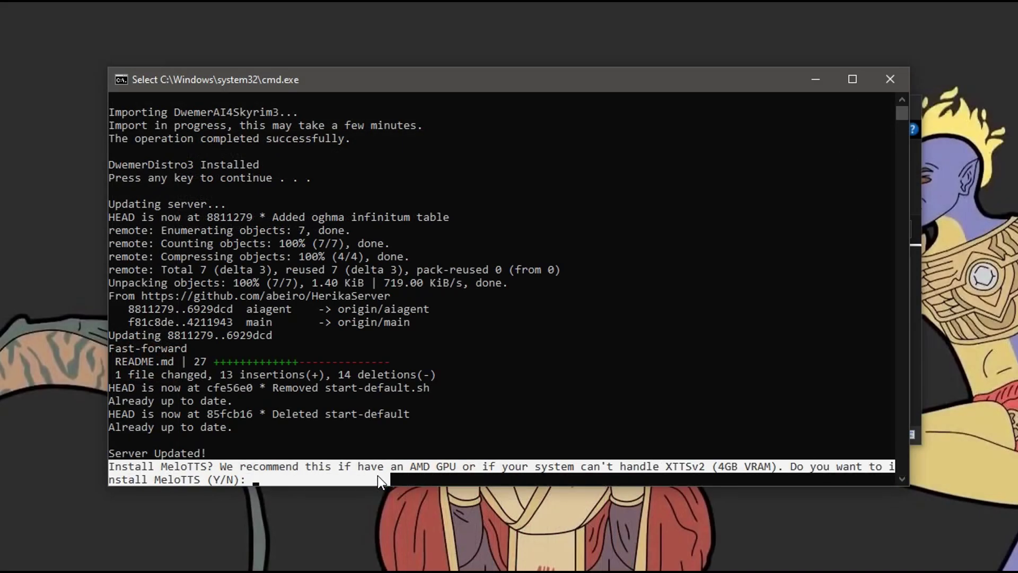
Answer y to the installer's question about installing MeloTTS
{"action": "left_click", "coordinate": [202, 479]}
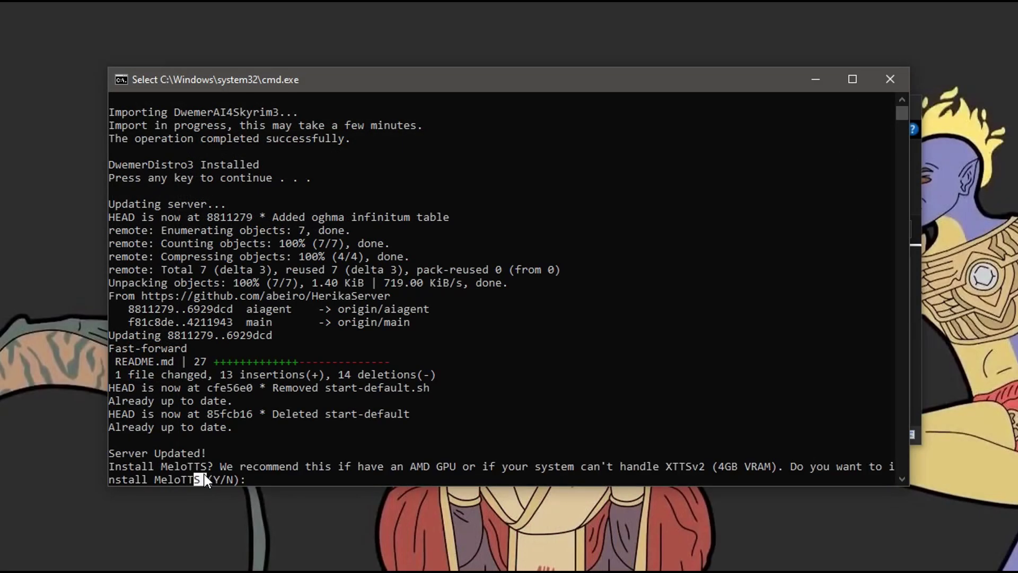
{"action": "left_click", "coordinate": [217, 480]}
{"action": "key", "text": "Escape"}
{"action": "type", "text": "y"}
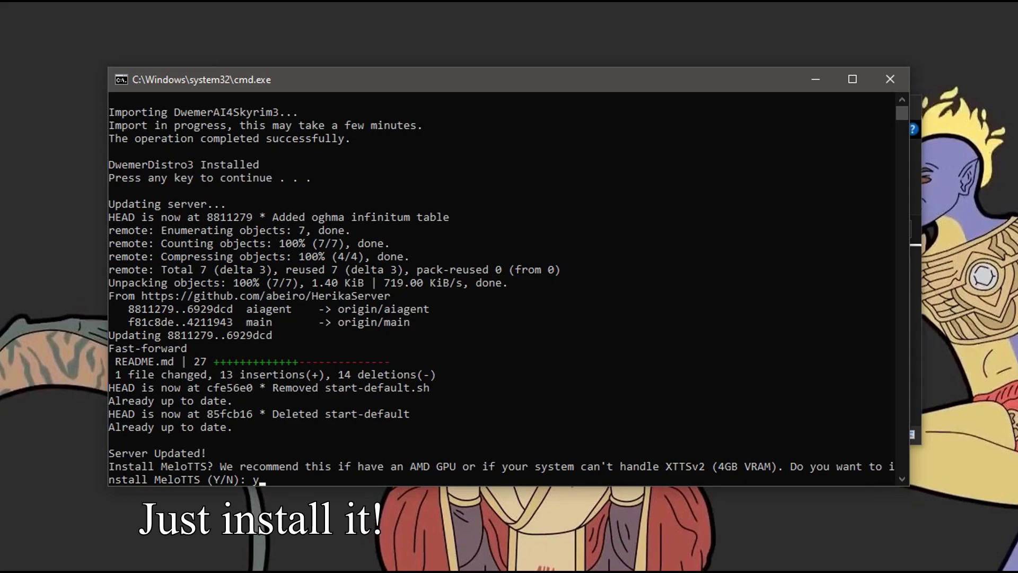
{"action": "key", "text": "Return"}
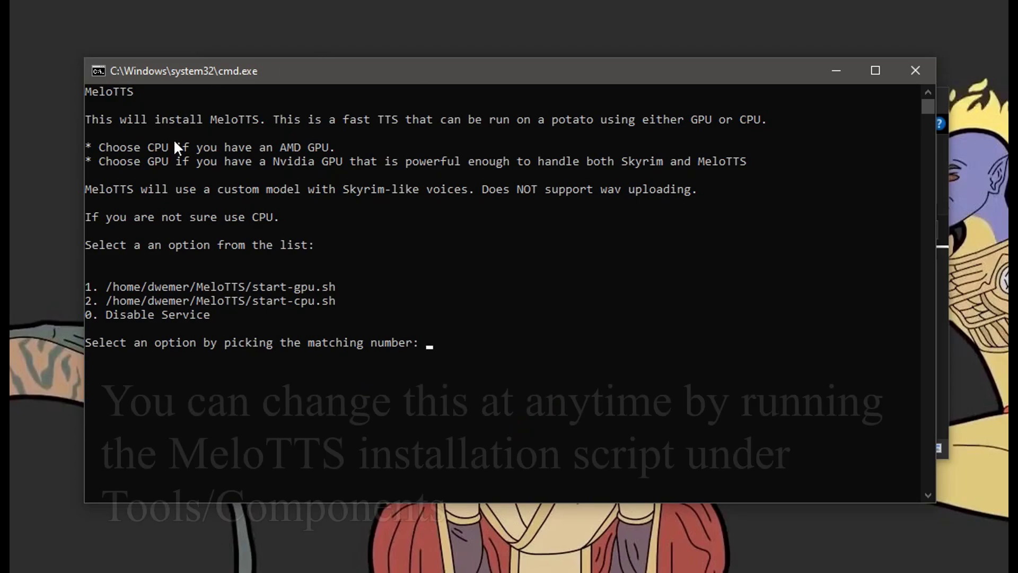
Choose option 1, start-gpu.sh, as the MeloTTS service mode
{"action": "left_click_drag", "start_coordinate": [97, 147], "coordinate": [332, 145]}
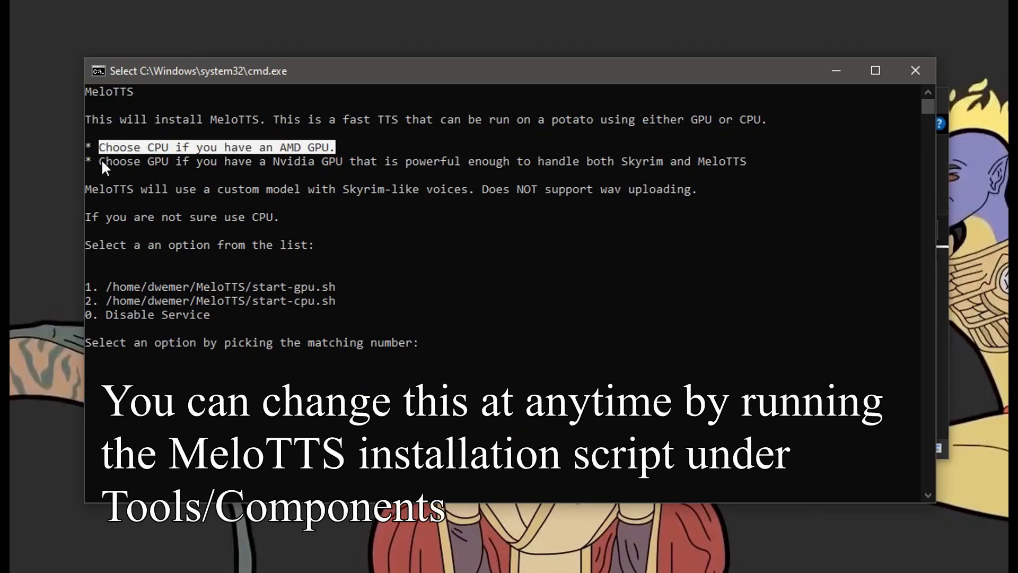
{"action": "left_click_drag", "start_coordinate": [93, 161], "coordinate": [212, 161]}
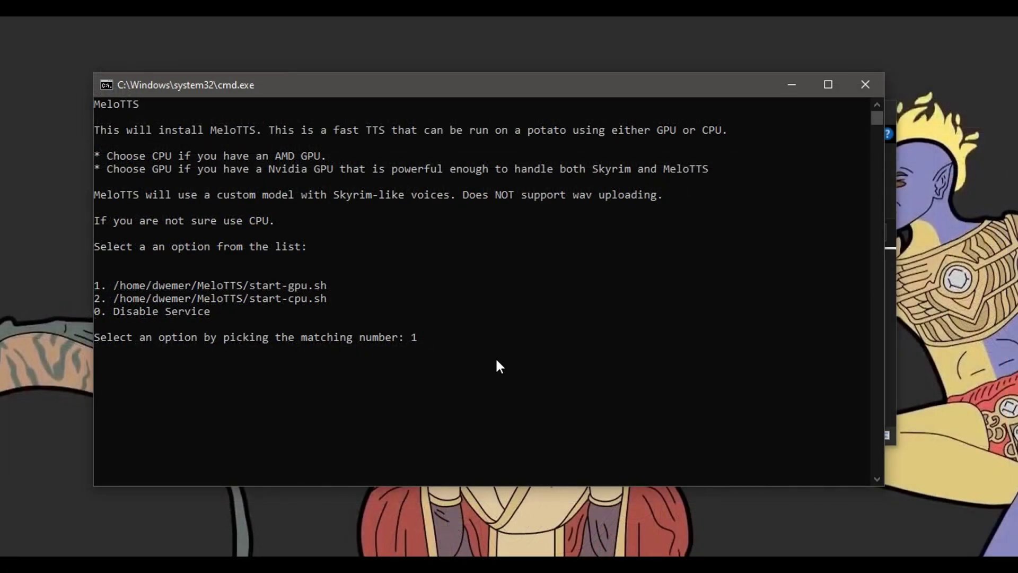
{"action": "key", "text": "Return"}
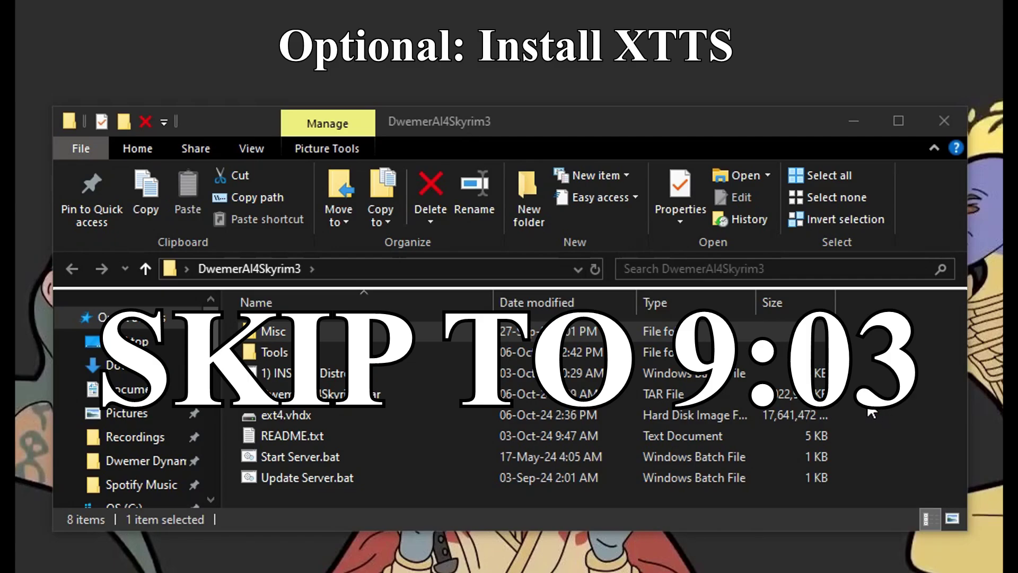
Run 1) REQUIRED CUDA INSTALL ME!.bat from the Tools > Components > NVIDIA GPU Components folder
{"action": "double_click", "coordinate": [809, 352]}
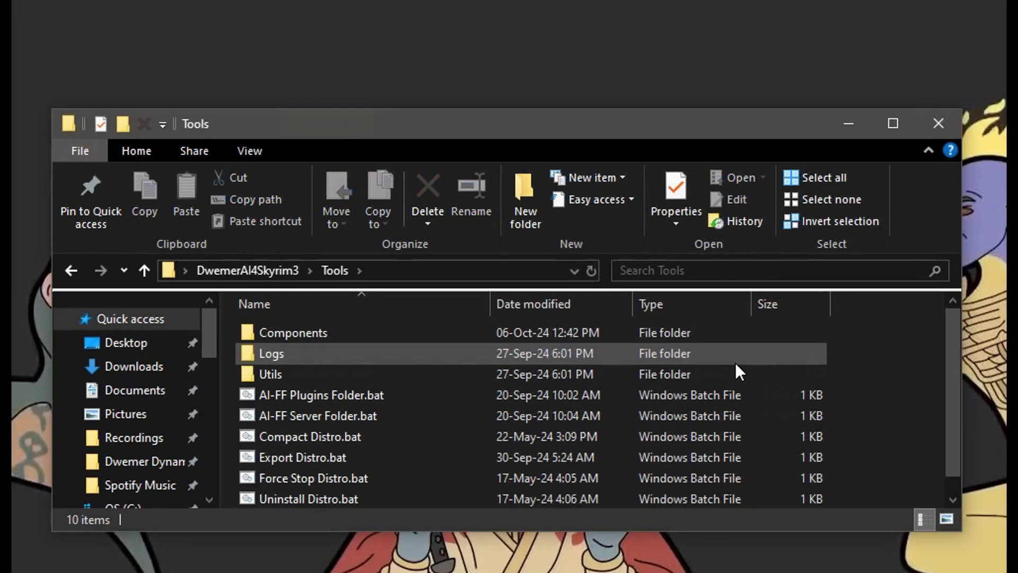
{"action": "double_click", "coordinate": [414, 333]}
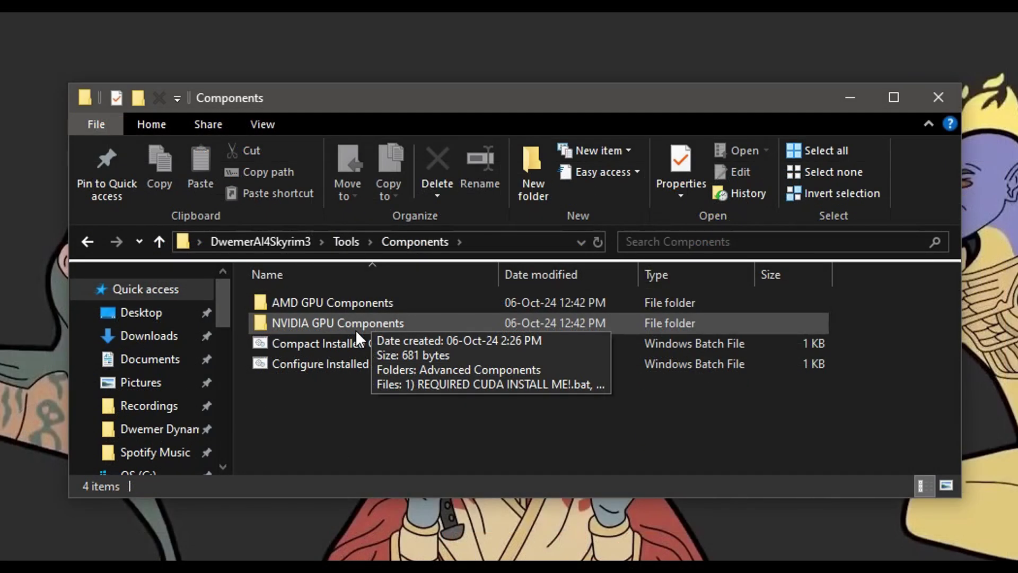
{"action": "double_click", "coordinate": [344, 359]}
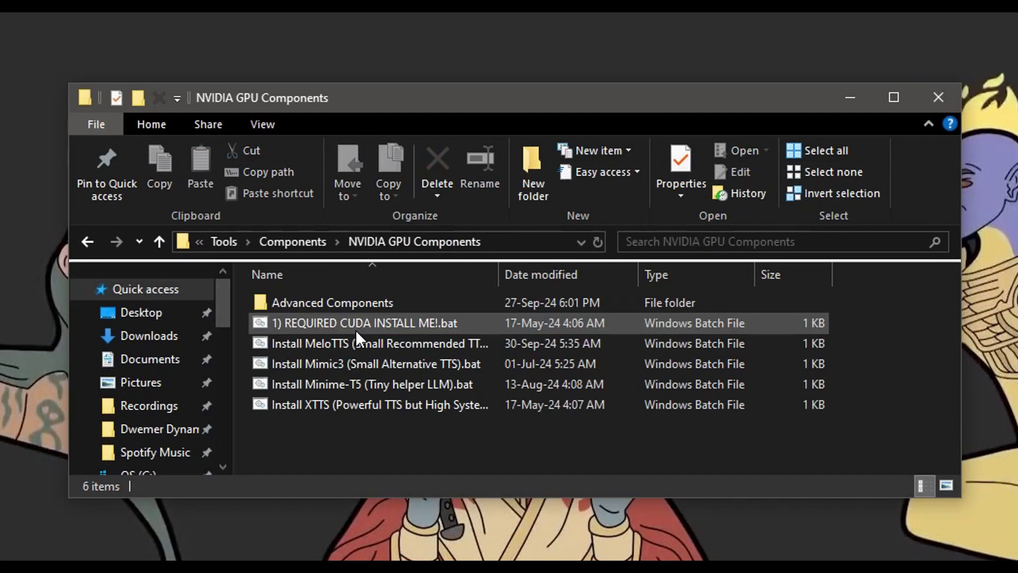
{"action": "double_click", "coordinate": [345, 324]}
{"action": "key", "text": "Return"}
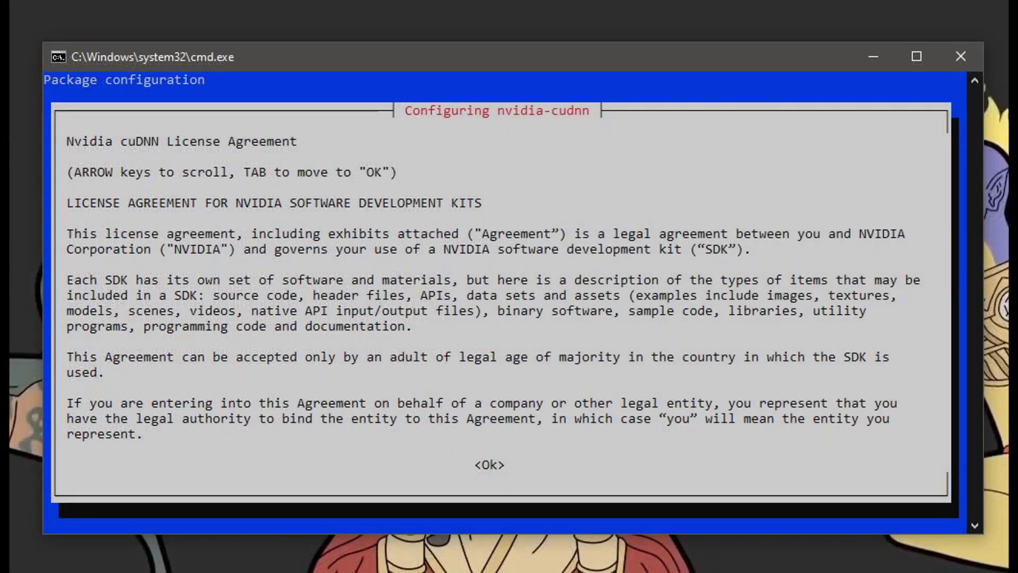
Agree to the Nvidia cuDNN License Agreement so the CUDA package installation continues
{"action": "left_click", "coordinate": [755, 269]}
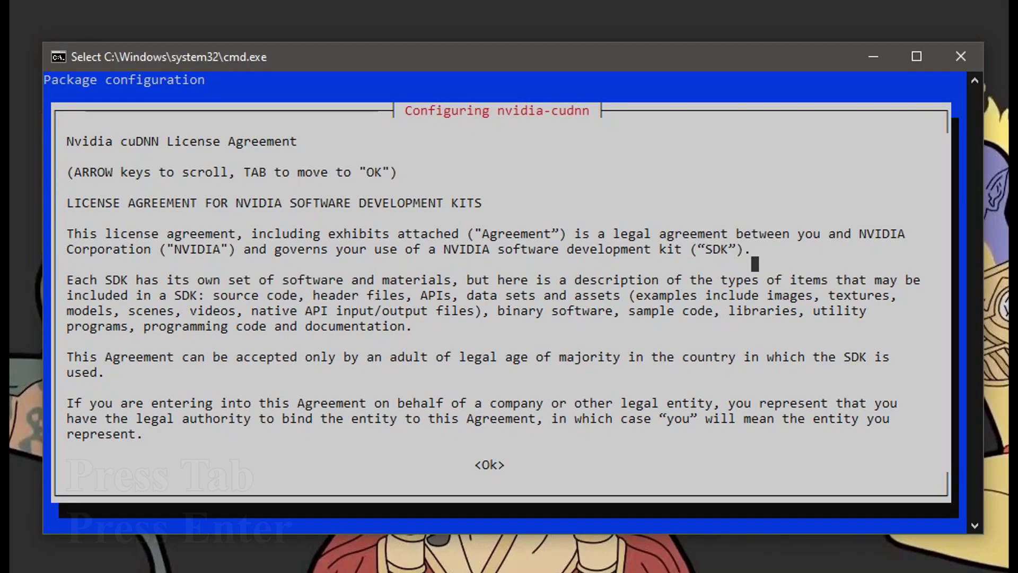
{"action": "key", "text": "Tab"}
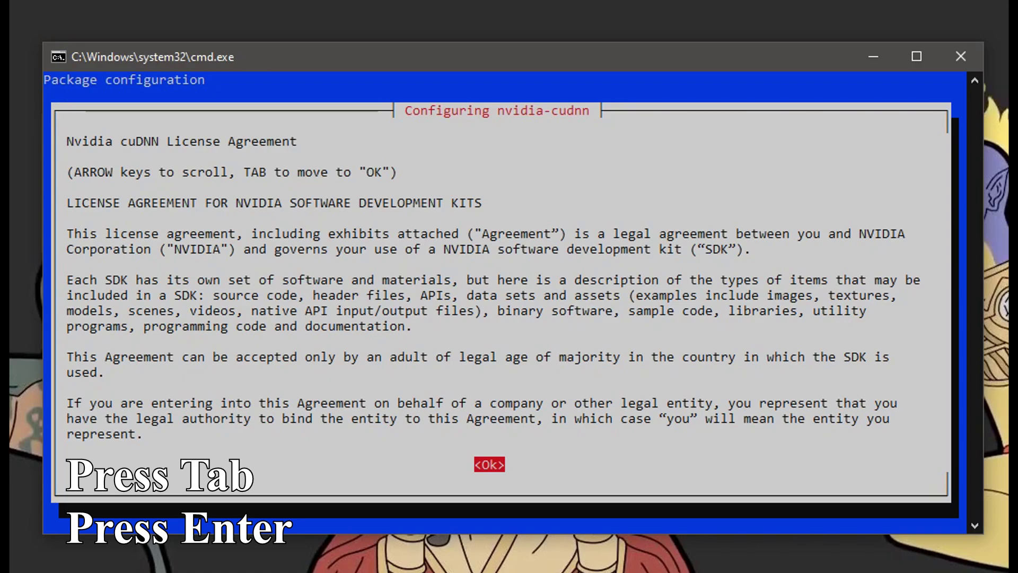
{"action": "key", "text": "Return"}
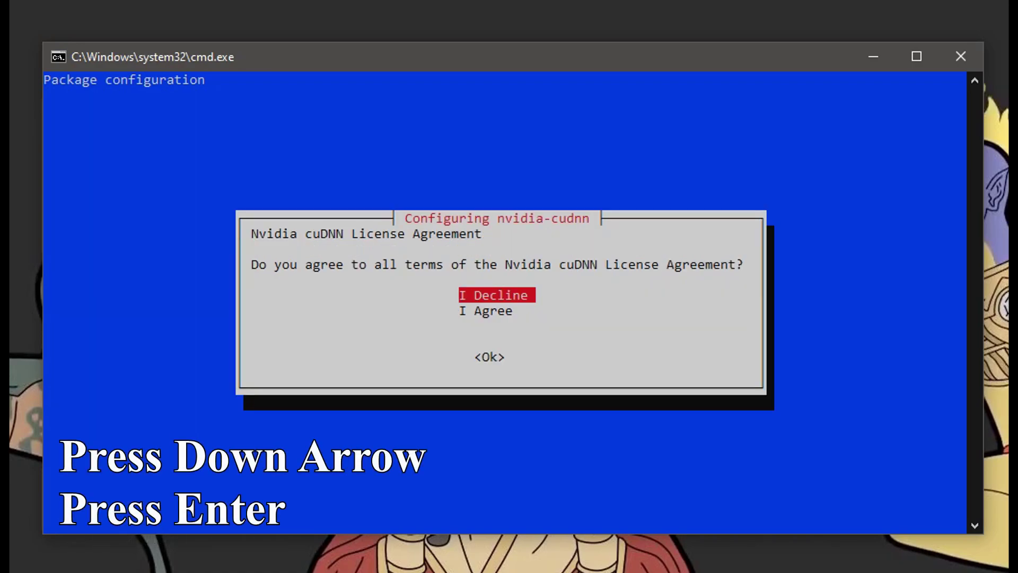
{"action": "key", "text": "Down"}
{"action": "key", "text": "Return"}
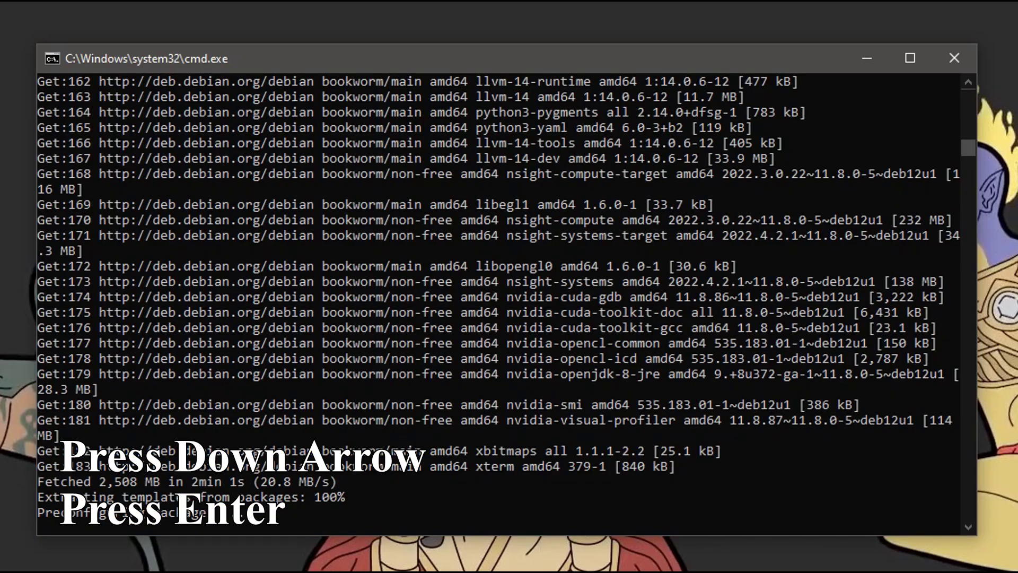
{"action": "left_click_drag", "start_coordinate": [433, 481], "coordinate": [517, 481]}
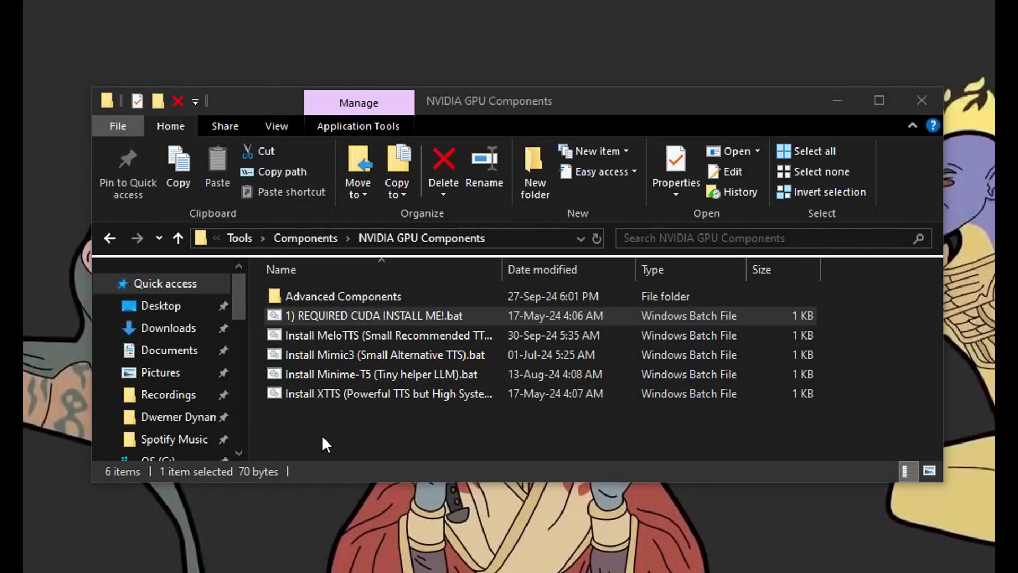
Install XTTS with option 1, start-deepspeed.sh, and continue to start its server so the model downloads
{"action": "left_click", "coordinate": [323, 438]}
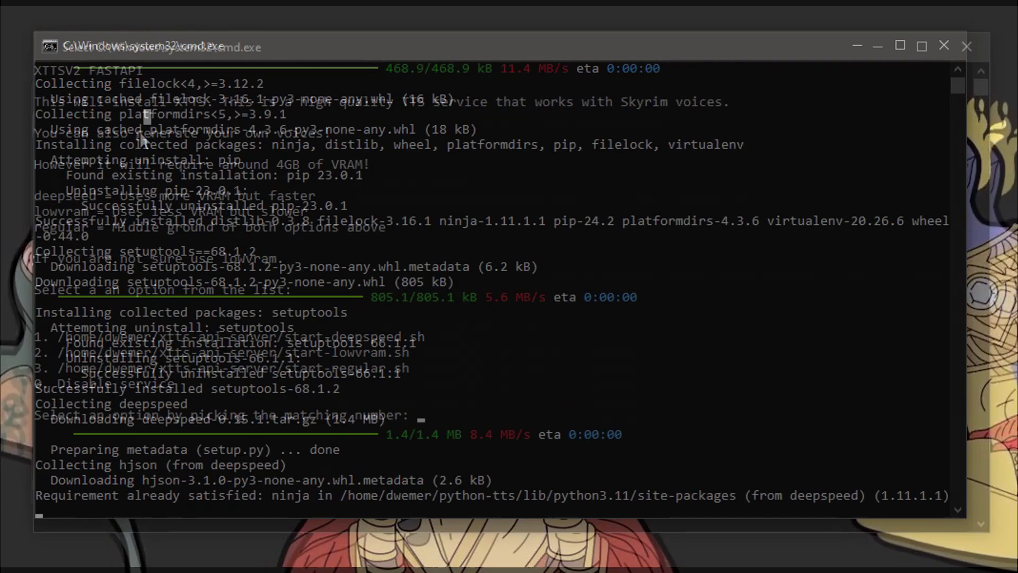
{"action": "left_click", "coordinate": [62, 196]}
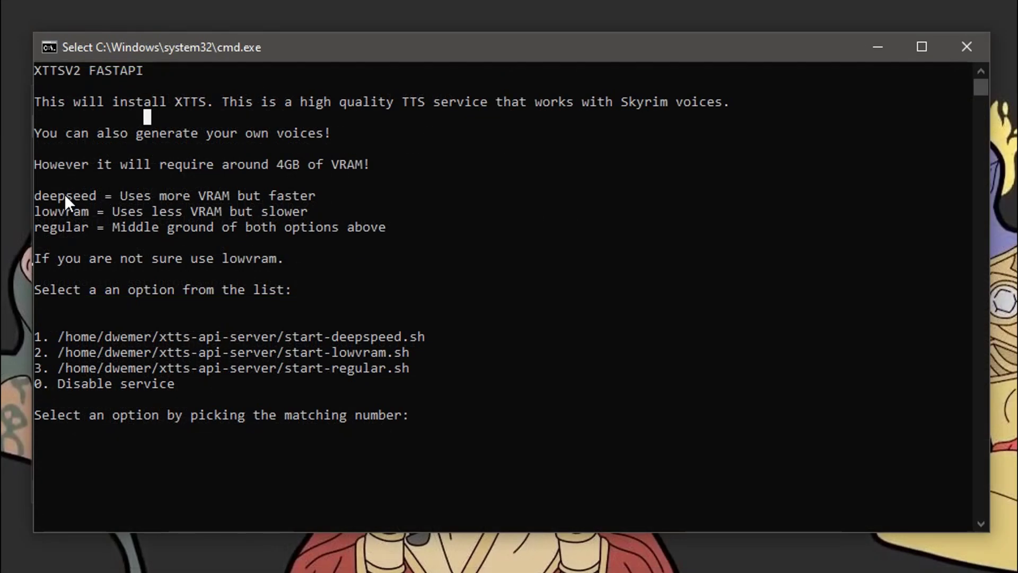
{"action": "left_click", "coordinate": [66, 227]}
{"action": "left_click_drag", "start_coordinate": [288, 339], "coordinate": [431, 336]}
{"action": "left_click", "coordinate": [465, 400]}
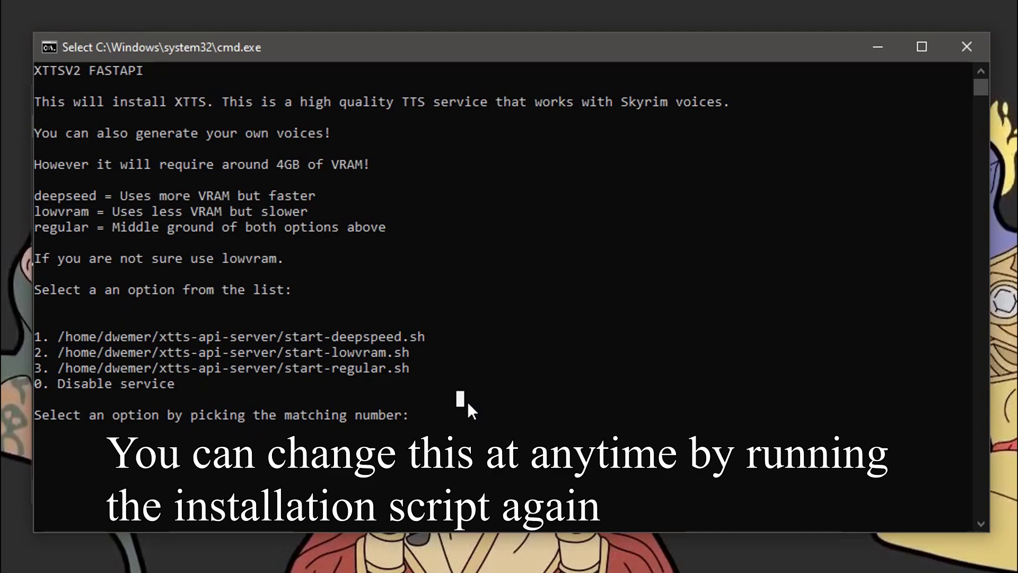
{"action": "type", "text": "1"}
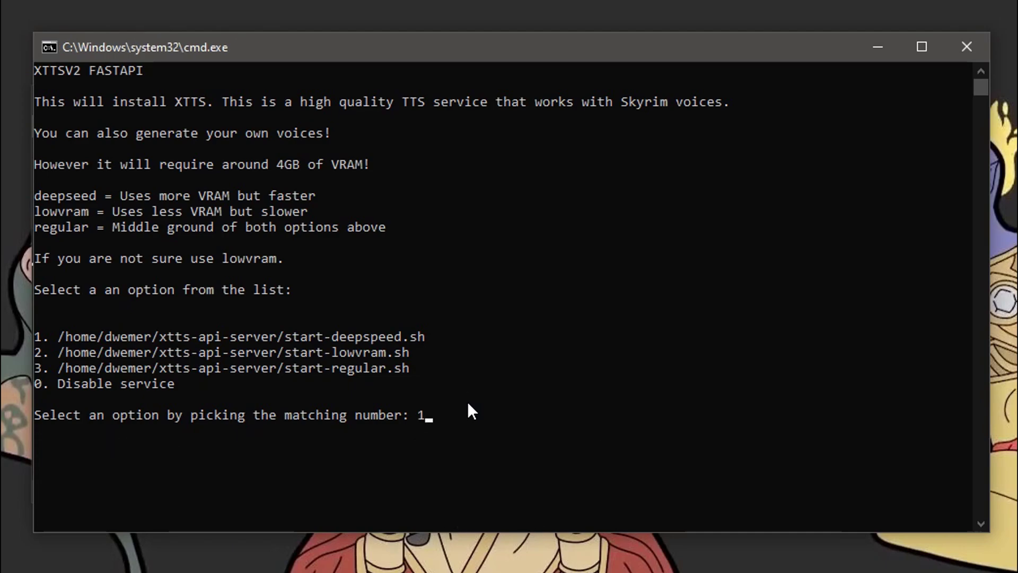
{"action": "key", "text": "Return"}
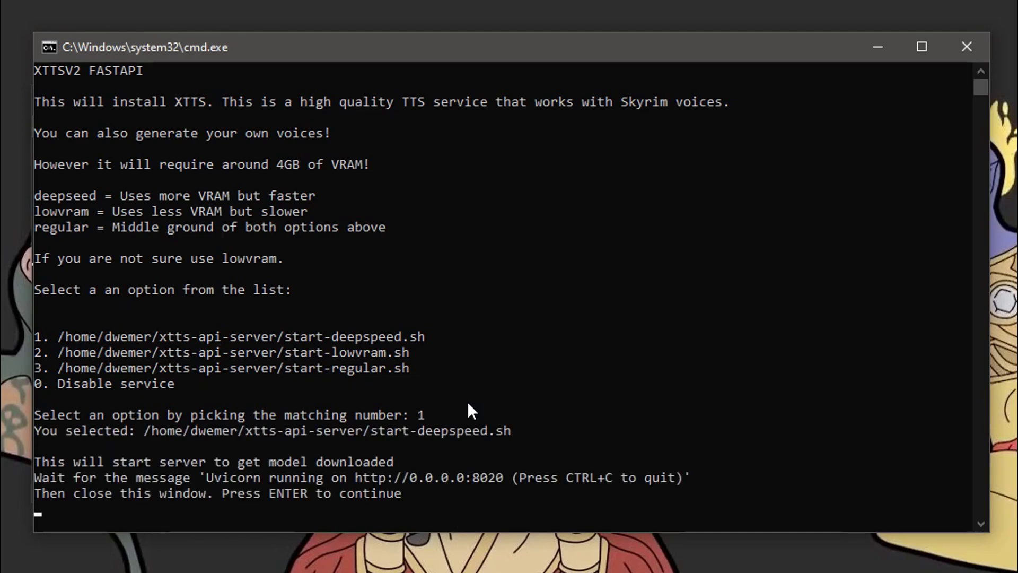
{"action": "key", "text": "Return"}
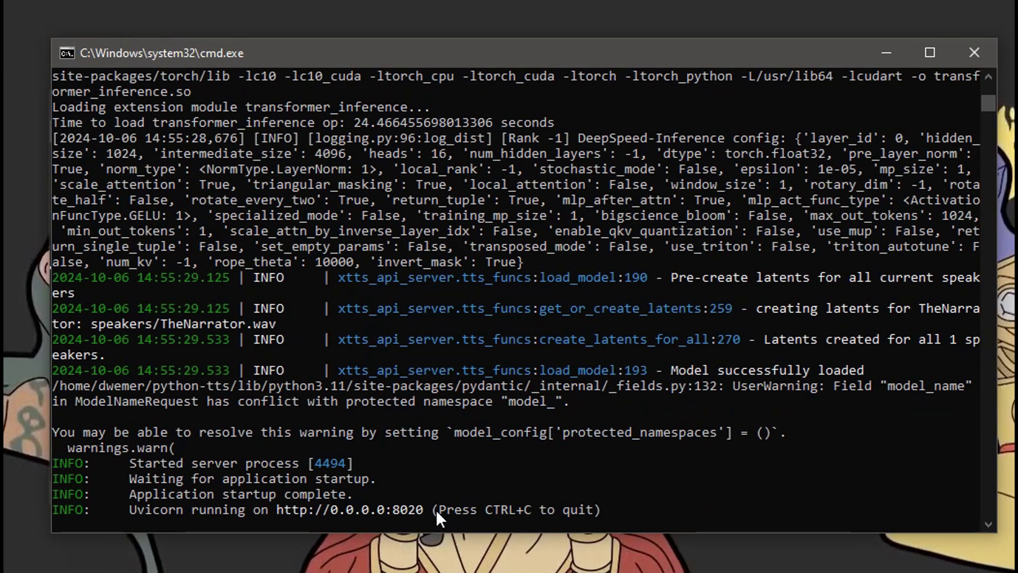
{"action": "left_click_drag", "start_coordinate": [438, 511], "coordinate": [591, 510]}
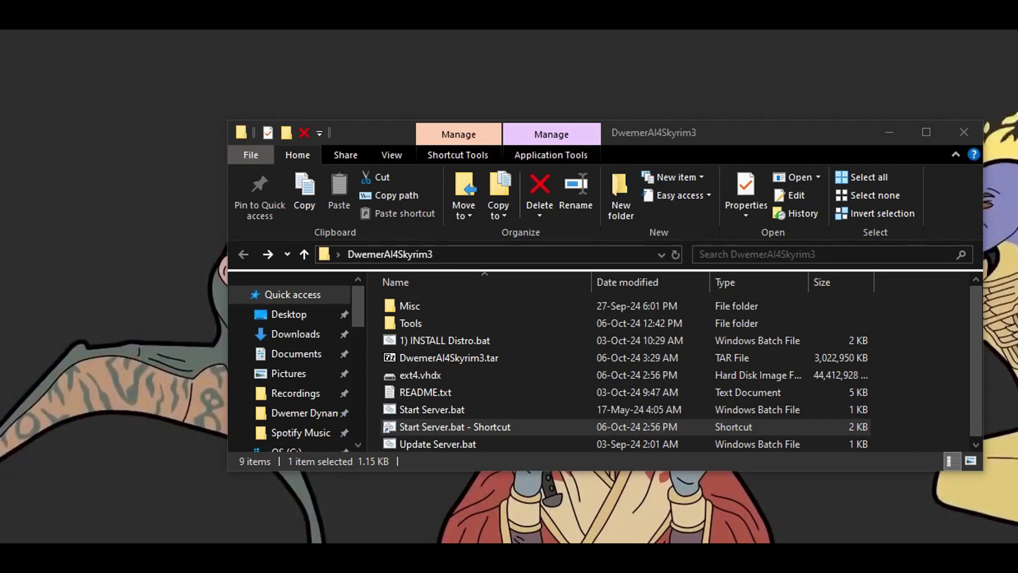
Move the Start Server.bat shortcut from the DwemerAI4Skyrim3 folder to the desktop and launch the server with it
{"action": "left_click_drag", "start_coordinate": [445, 426], "coordinate": [159, 143]}
{"action": "left_click_drag", "start_coordinate": [689, 149], "coordinate": [985, 351]}
{"action": "left_click_drag", "start_coordinate": [159, 142], "coordinate": [408, 313]}
{"action": "double_click", "coordinate": [431, 289]}
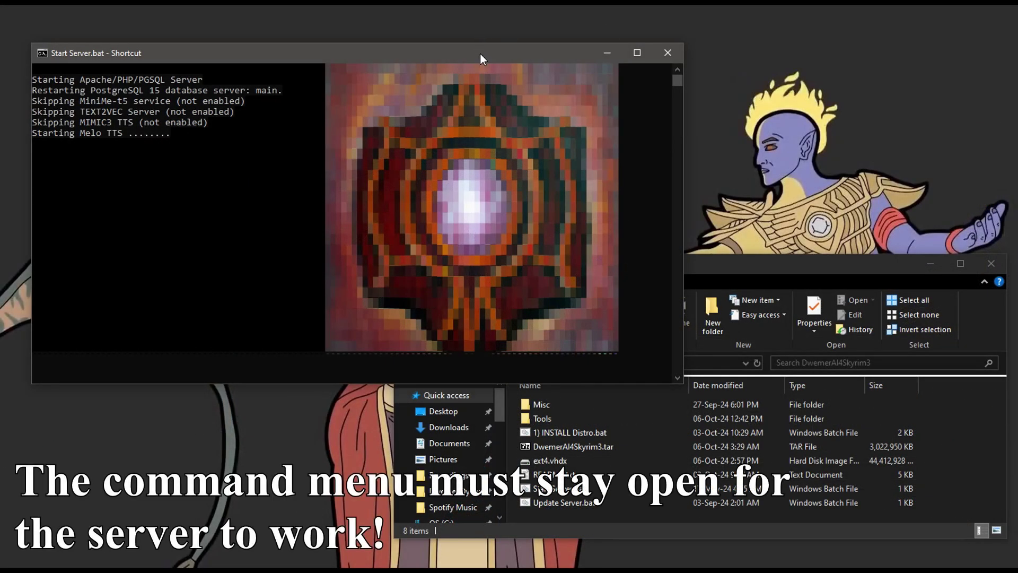
Move the running server's command window aside and open the Quickstart Menu in the AI Follower Framework web interface
{"action": "left_click_drag", "start_coordinate": [480, 53], "coordinate": [880, 64]}
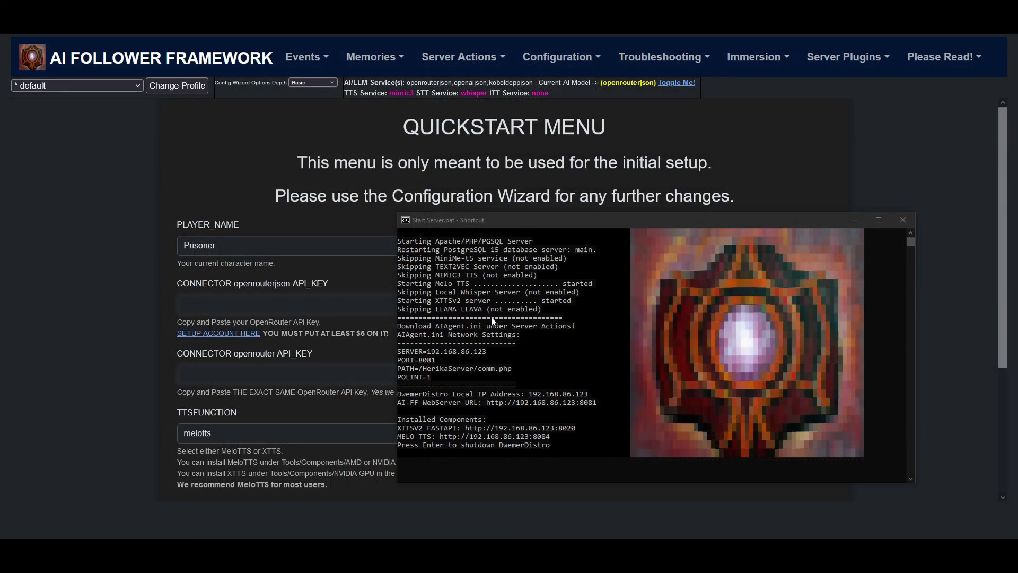
{"action": "left_click", "coordinate": [168, 165]}
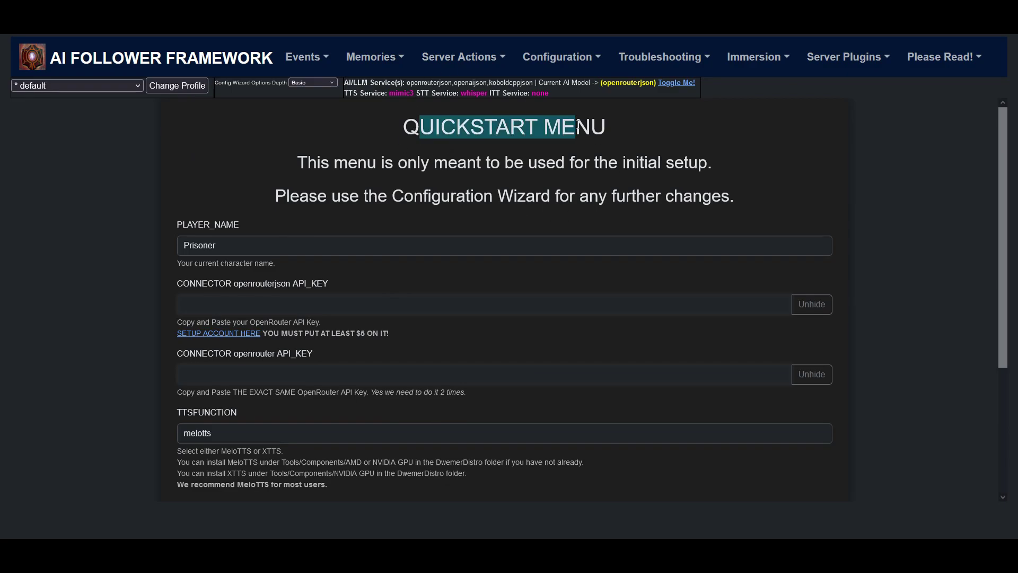
{"action": "left_click", "coordinate": [578, 60]}
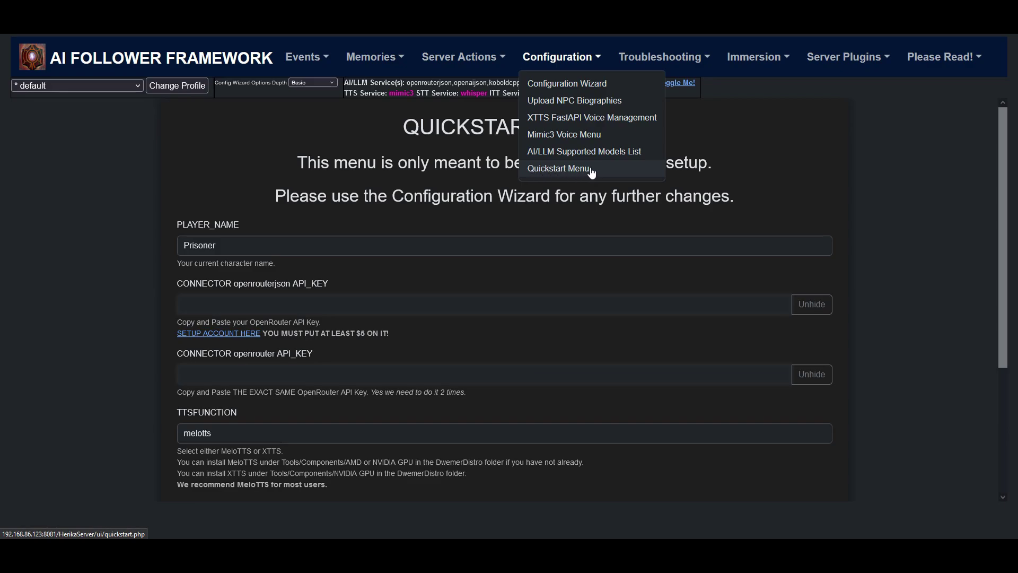
{"action": "left_click", "coordinate": [588, 170]}
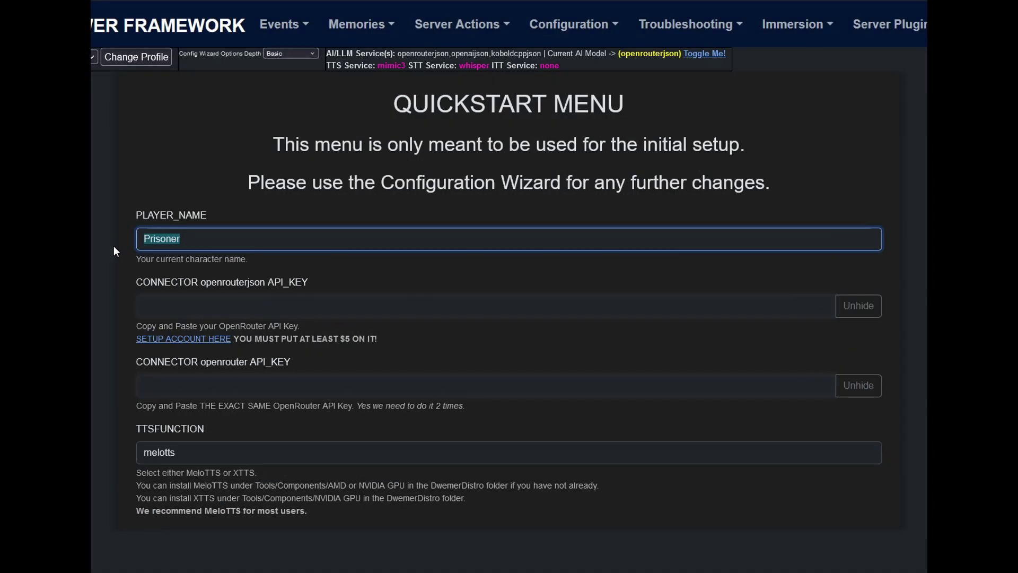
Set PLAYER_NAME to RANGROO and paste the OpenRouter API key into the openrouterjson and openrouter connector fields
{"action": "type", "text": "RANGROO"}
{"action": "left_click", "coordinate": [170, 385]}
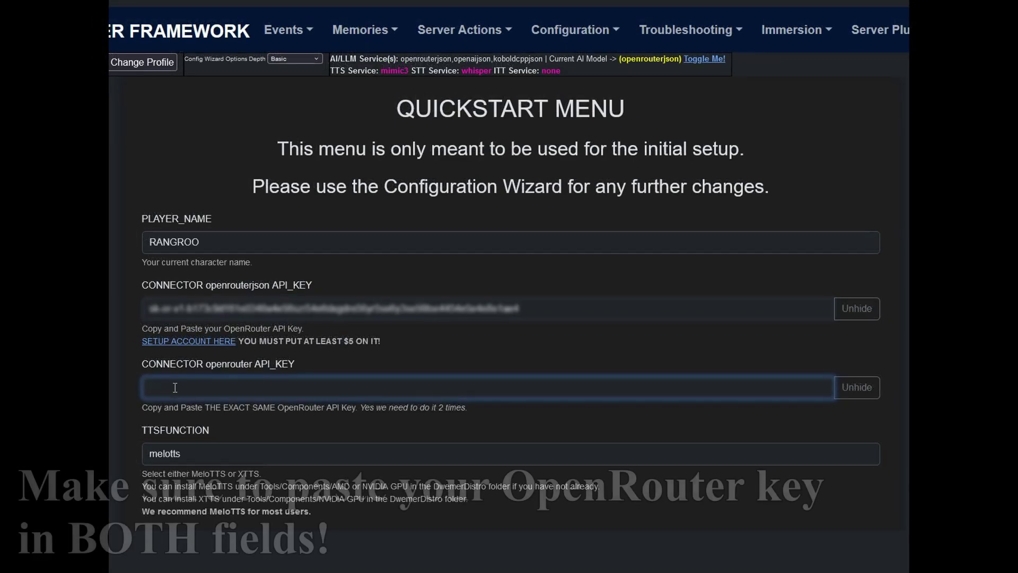
{"action": "key", "text": "ctrl+v"}
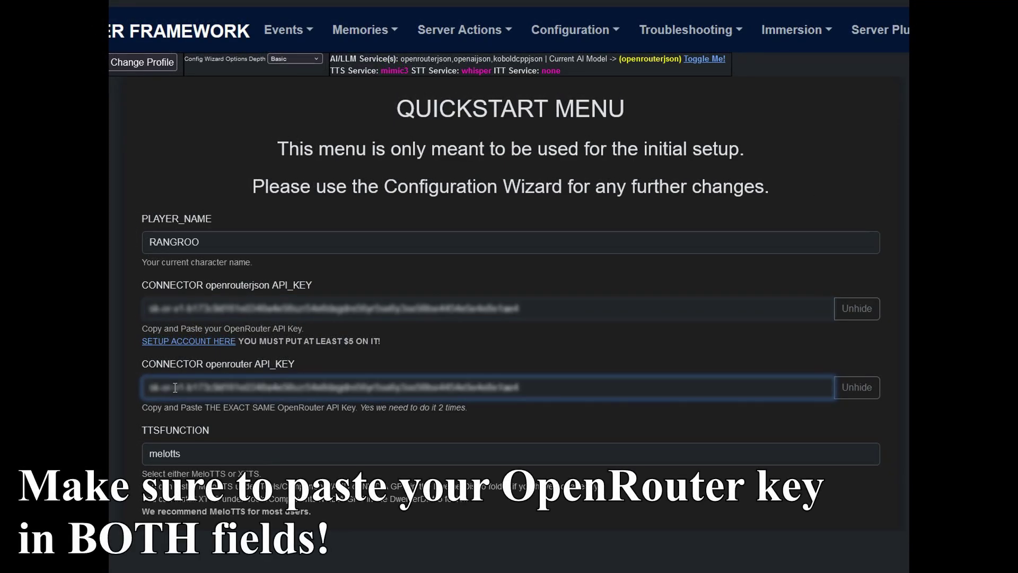
Choose melotts as the TTSFUNCTION in the Quickstart Menu
{"action": "scroll", "coordinate": [174, 382], "scroll_direction": "down", "scroll_amount": 2}
{"action": "scroll", "coordinate": [174, 382], "scroll_direction": "down", "scroll_amount": 2}
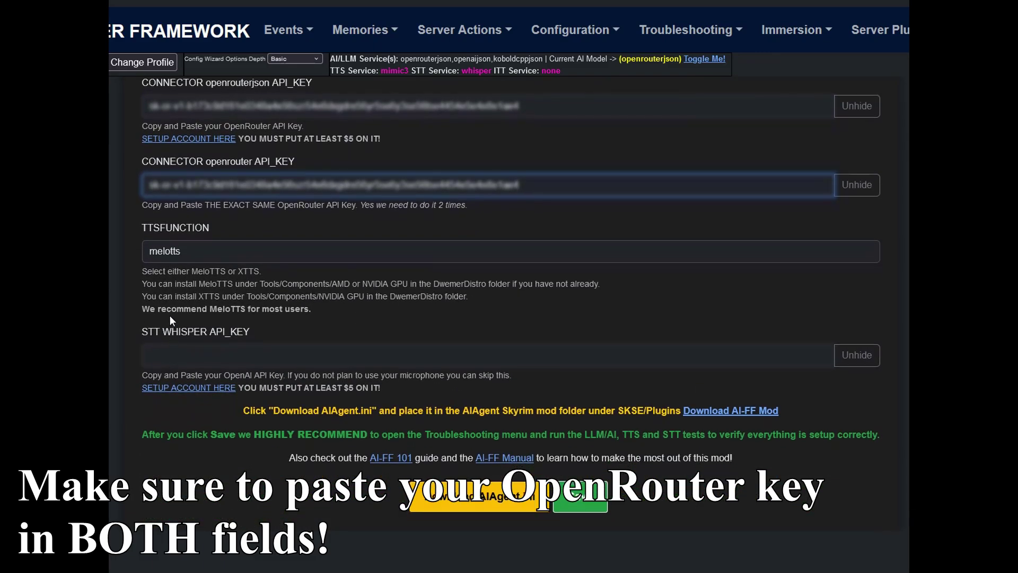
{"action": "left_click", "coordinate": [174, 251]}
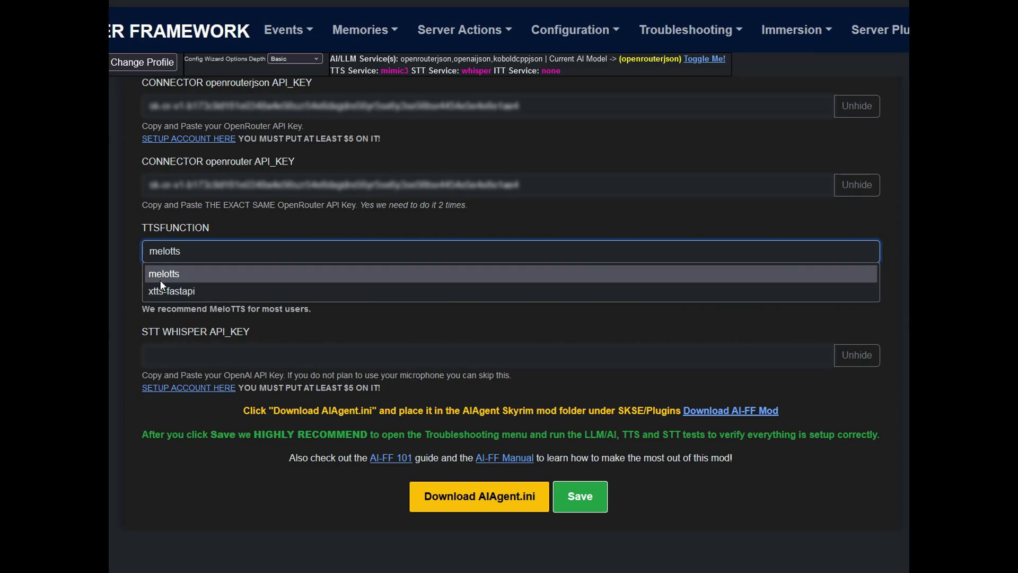
{"action": "left_click", "coordinate": [167, 274]}
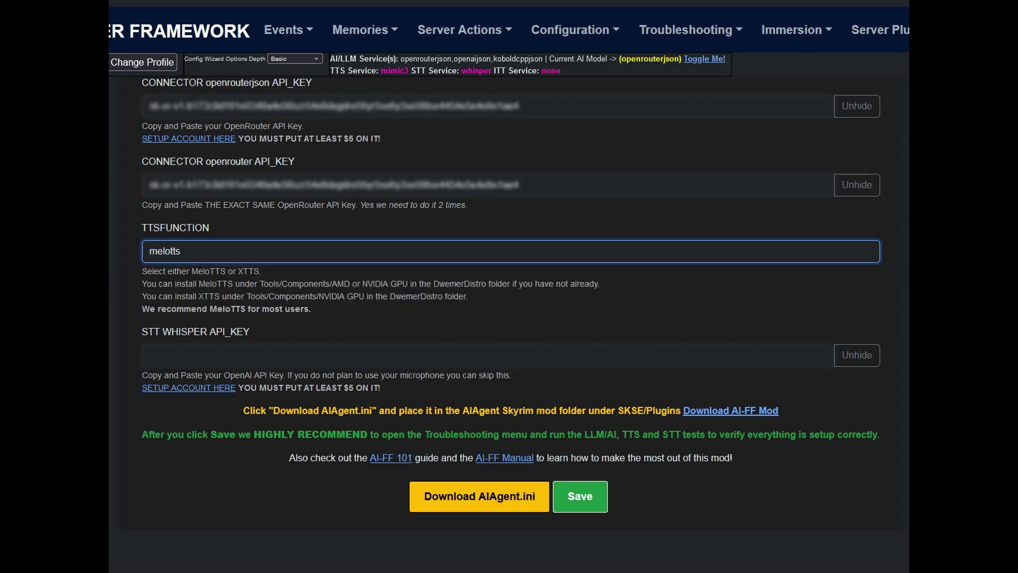
Paste the OpenAI API key into the STT WHISPER API_KEY field
{"action": "left_click", "coordinate": [219, 319]}
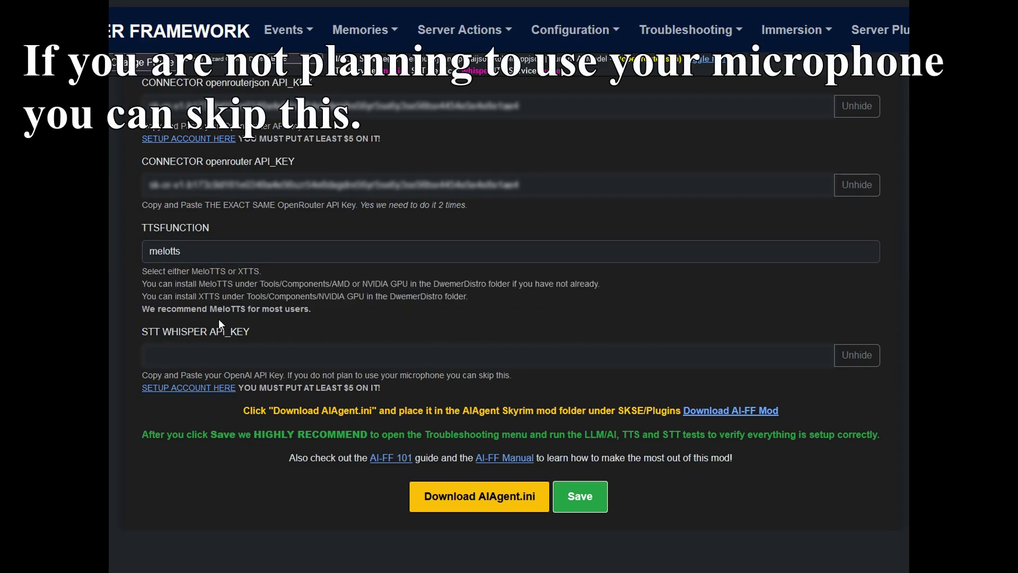
{"action": "left_click", "coordinate": [209, 356]}
{"action": "key", "text": "ctrl+v"}
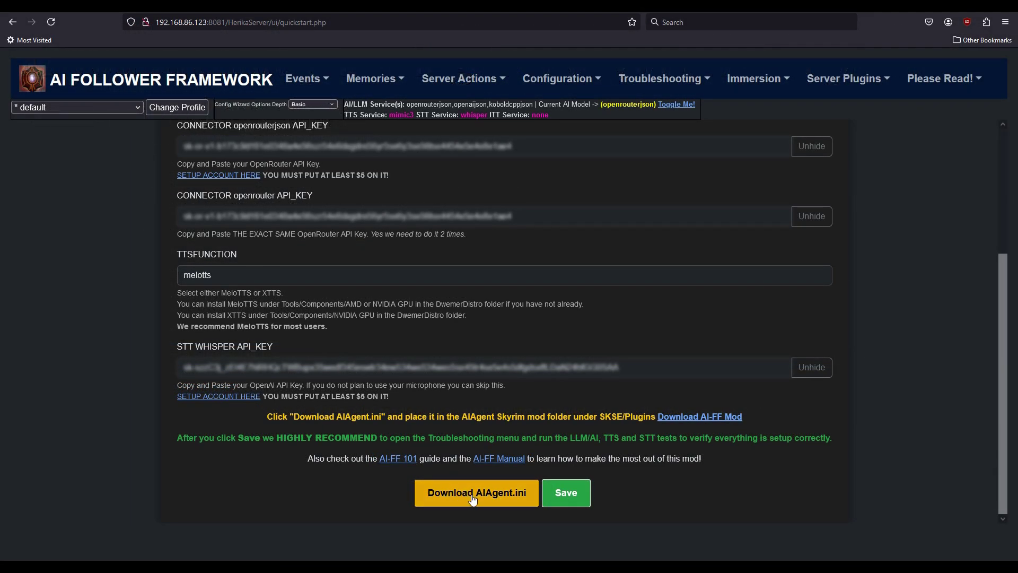
Download AIAgent.ini from the Quickstart Menu, shrink the browser window to reveal the desktop, and open the download list
{"action": "left_click", "coordinate": [475, 494]}
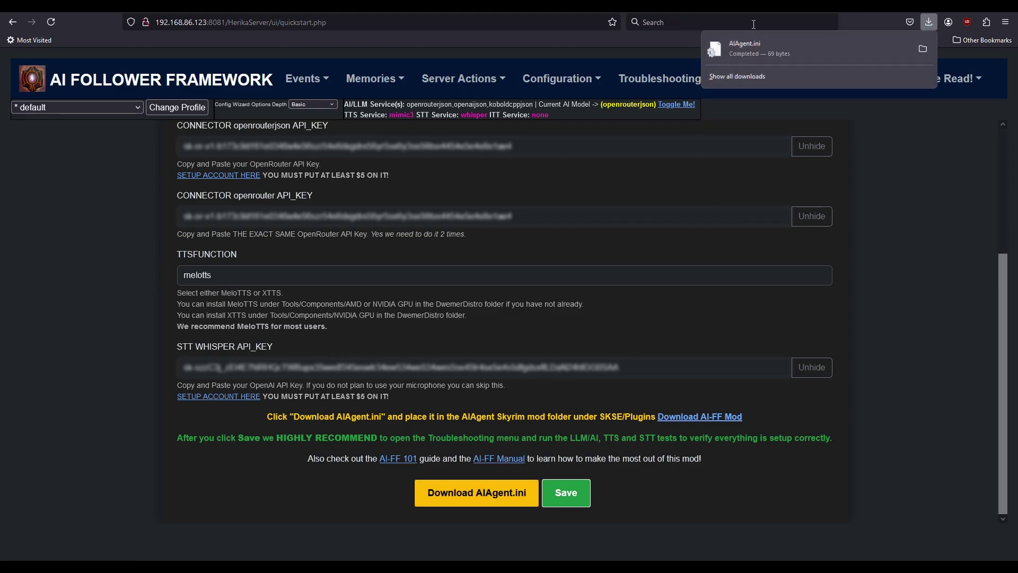
{"action": "left_click_drag", "start_coordinate": [742, 6], "coordinate": [766, 39]}
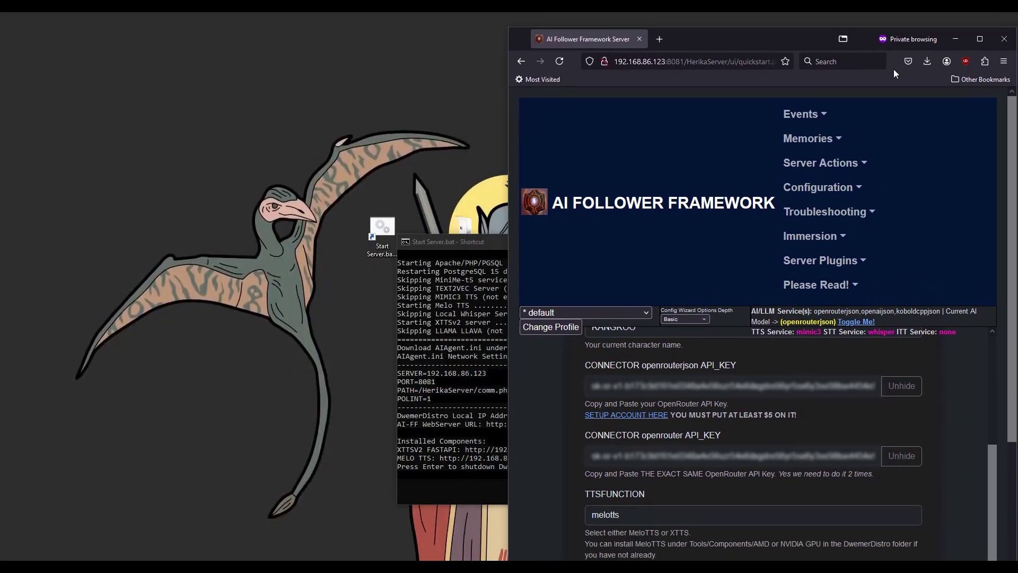
{"action": "left_click", "coordinate": [923, 60]}
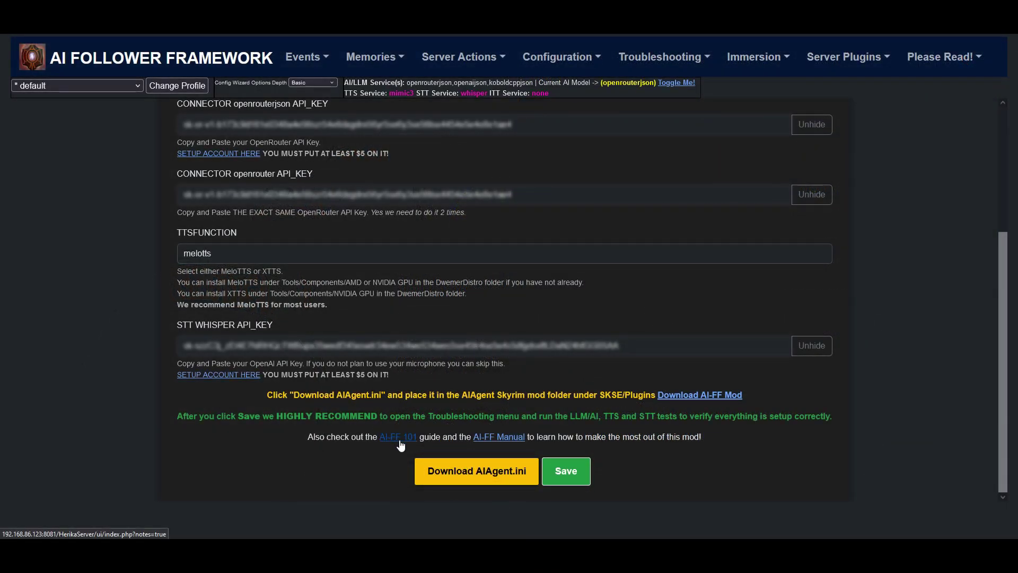
Look through the AI-FF 101 Quick Guide and save the Quickstart Menu settings
{"action": "left_click", "coordinate": [398, 437]}
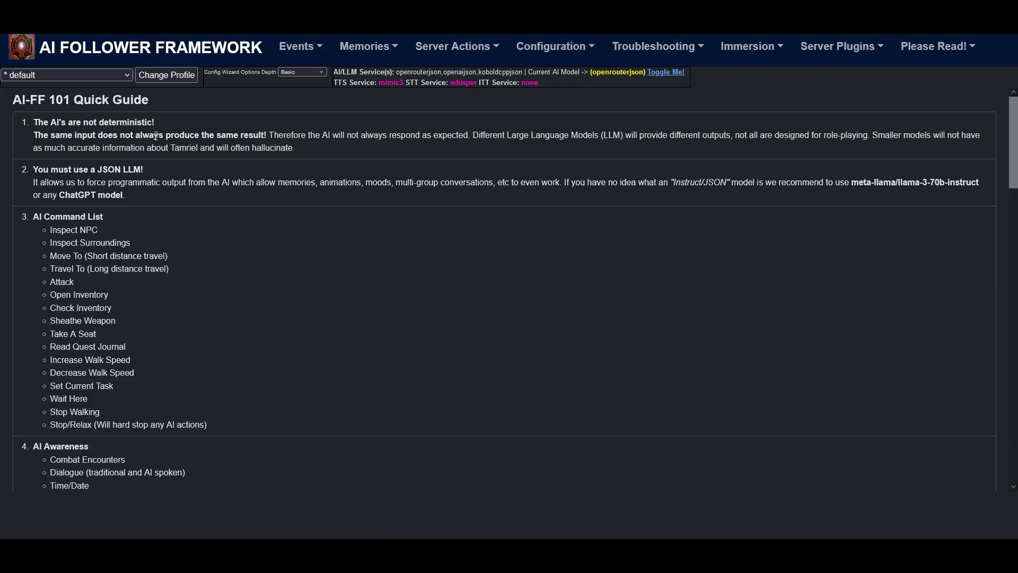
{"action": "left_click_drag", "start_coordinate": [37, 112], "coordinate": [226, 437]}
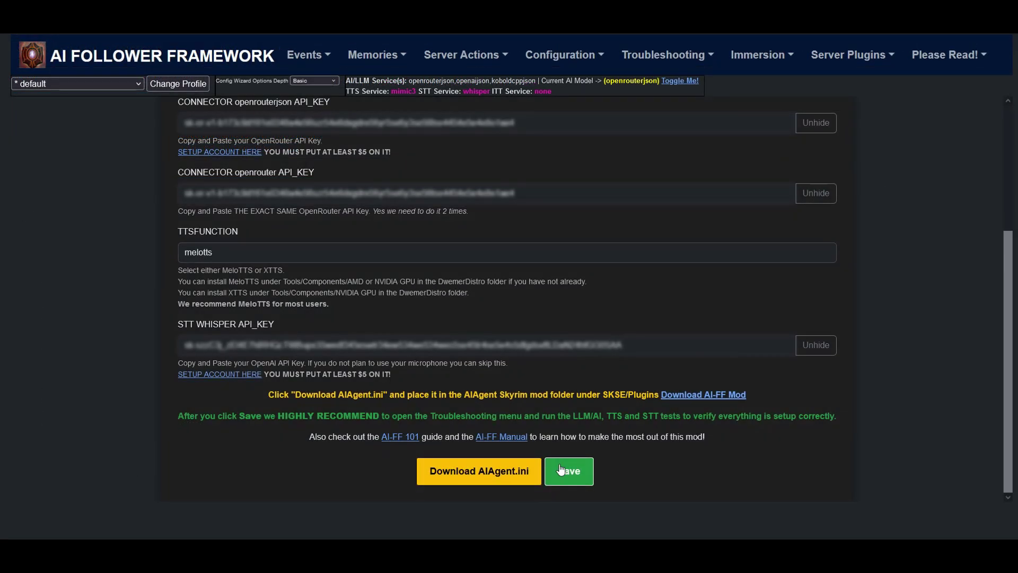
{"action": "left_click", "coordinate": [561, 469]}
{"action": "left_click", "coordinate": [609, 304]}
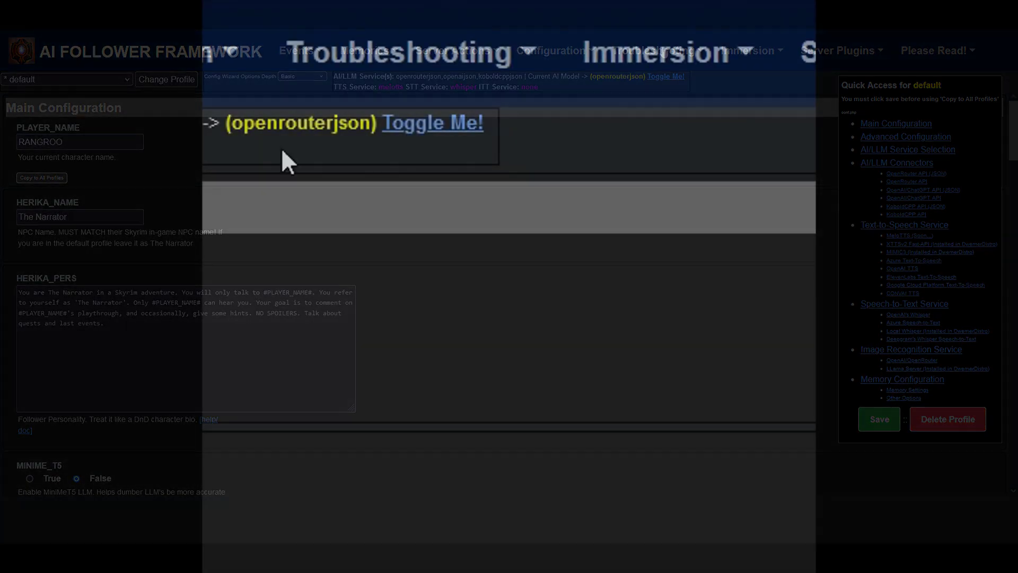
Run Test Current LLM/AI Connection and examine the output down to its final lines
{"action": "left_click", "coordinate": [427, 50]}
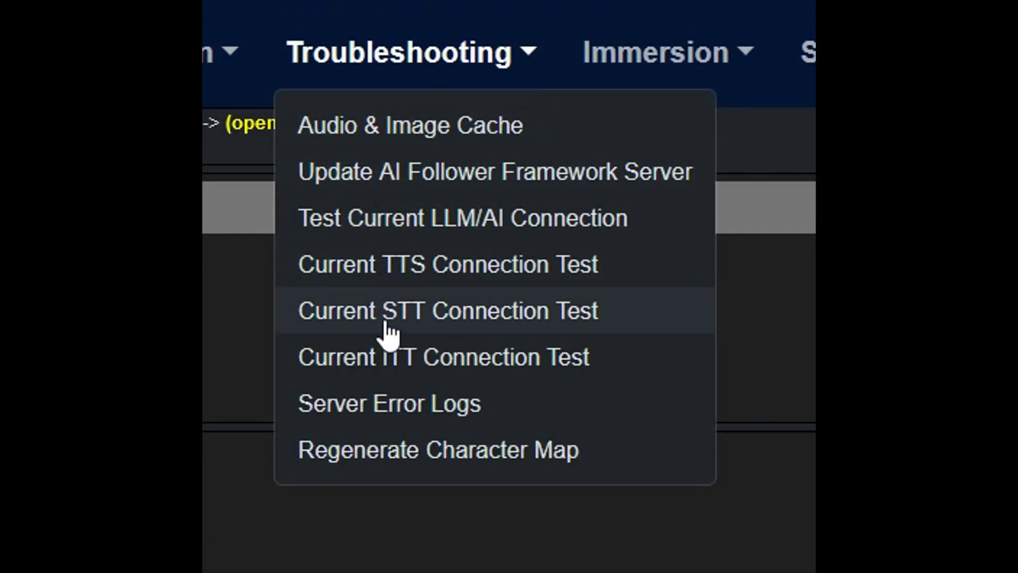
{"action": "left_click", "coordinate": [404, 225]}
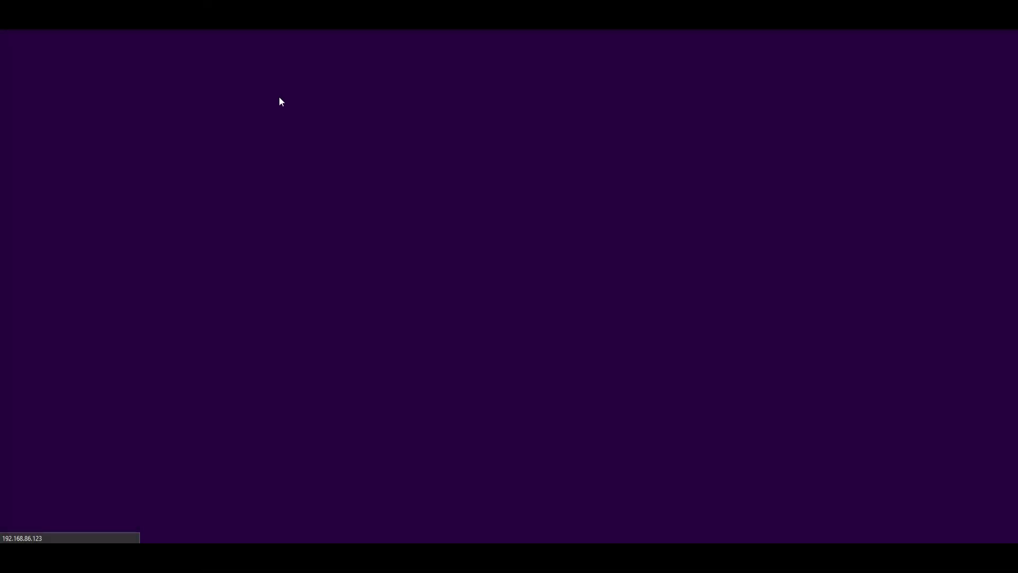
{"action": "scroll", "coordinate": [178, 112], "scroll_direction": "down", "scroll_amount": 5}
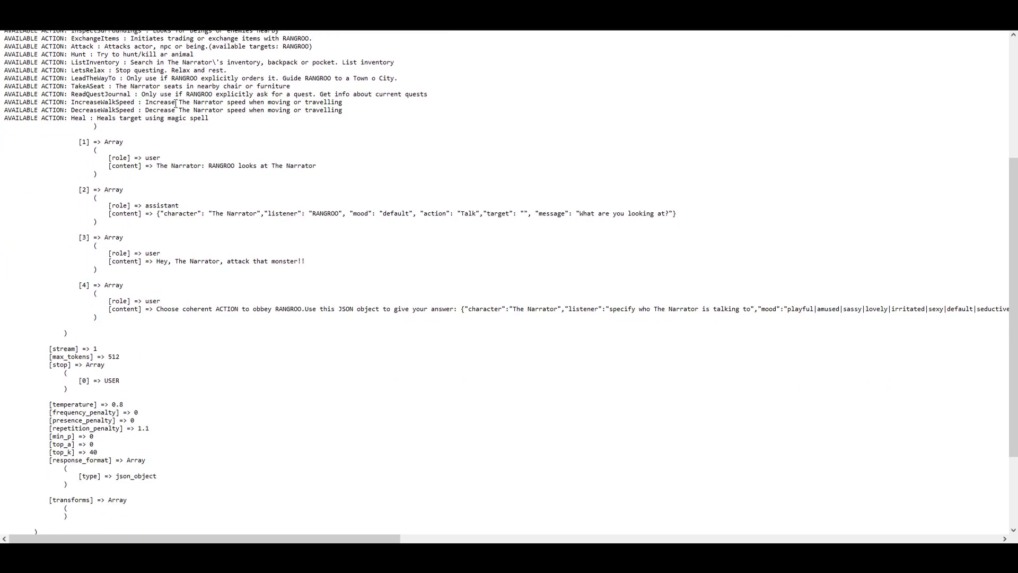
{"action": "left_click_drag", "start_coordinate": [62, 525], "coordinate": [600, 525]}
{"action": "left_click", "coordinate": [603, 527]}
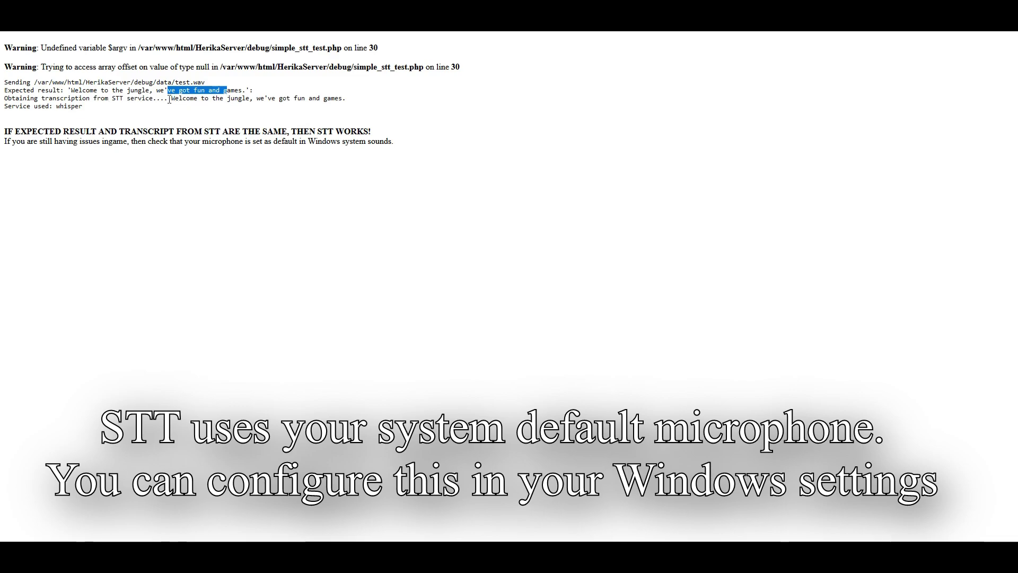
Compare the STT connection test's transcription with its expected result and read the note on how to judge it
{"action": "left_click_drag", "start_coordinate": [169, 99], "coordinate": [184, 99]}
{"action": "left_click_drag", "start_coordinate": [258, 99], "coordinate": [323, 100]}
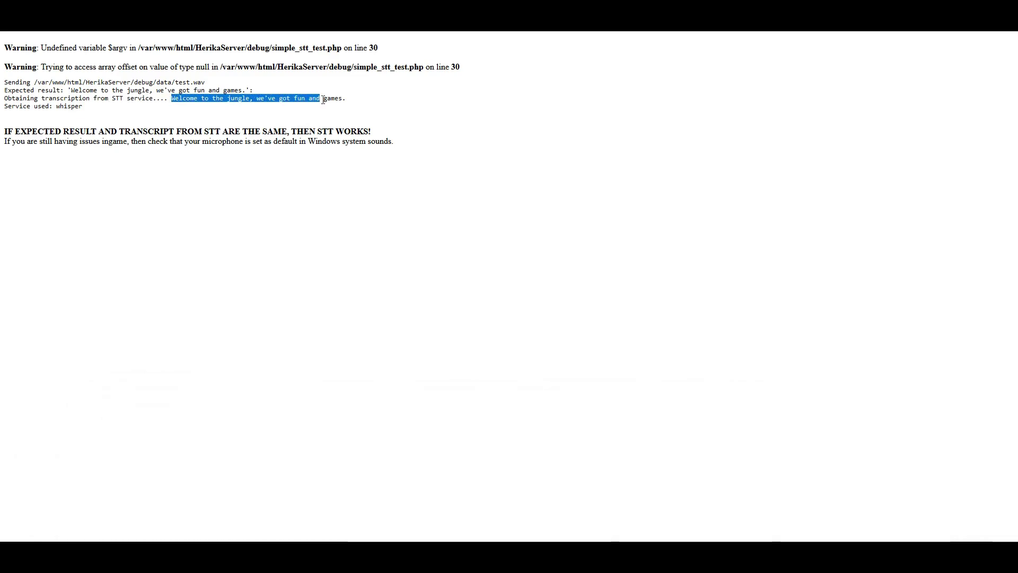
{"action": "left_click", "coordinate": [341, 99]}
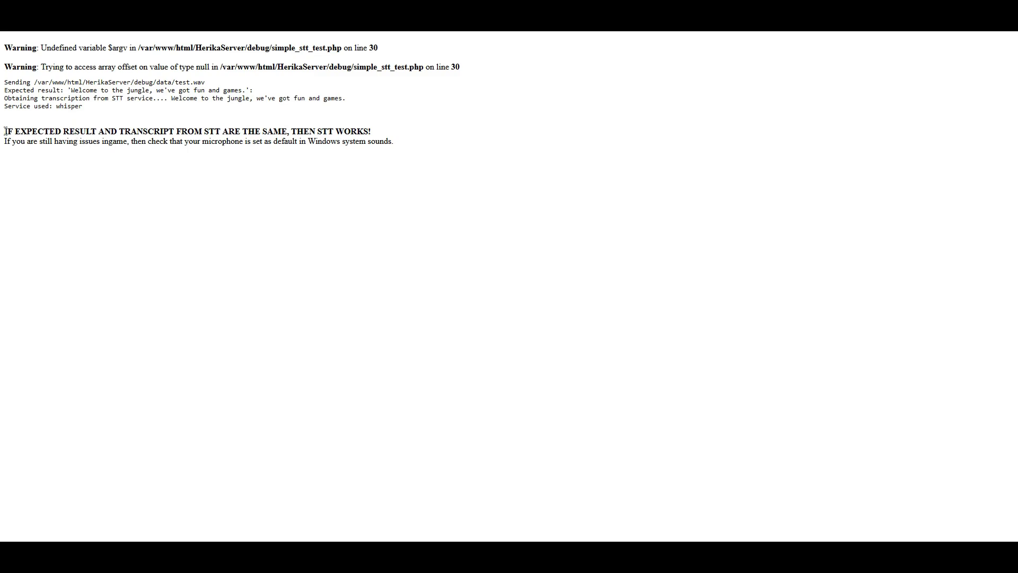
{"action": "left_click_drag", "start_coordinate": [6, 131], "coordinate": [375, 133]}
{"action": "left_click", "coordinate": [387, 134]}
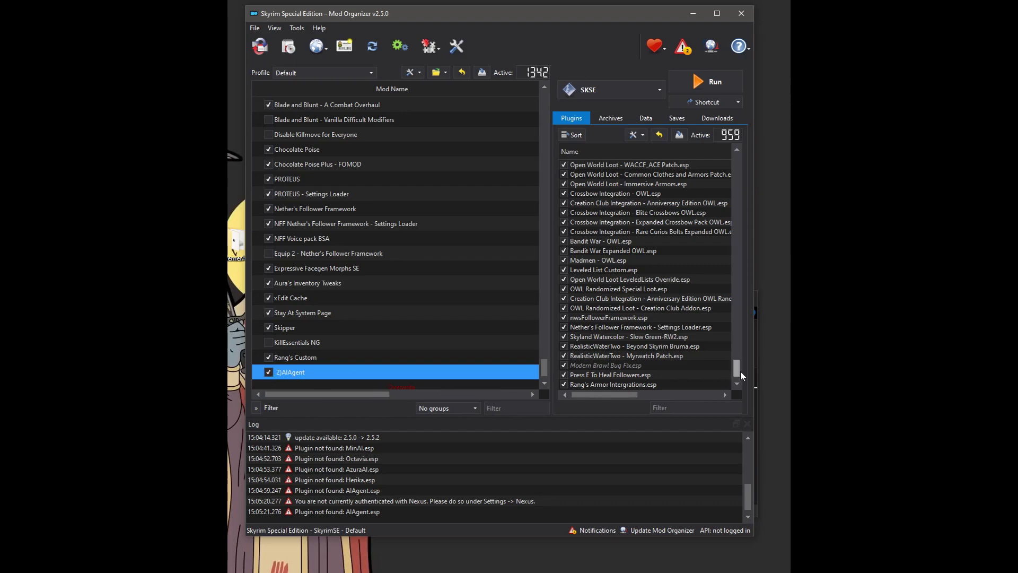
Select AIAgent.esp in Mod Organizer's plugin list and open the 2)AIAgent mod's folder in File Explorer
{"action": "left_click", "coordinate": [604, 384]}
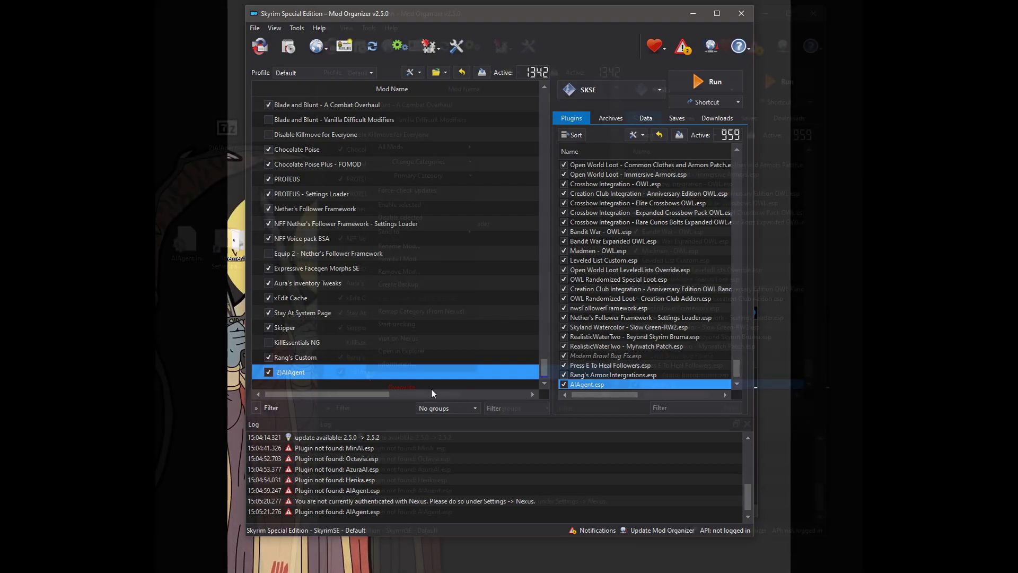
{"action": "right_click", "coordinate": [294, 372]}
{"action": "left_click", "coordinate": [322, 349]}
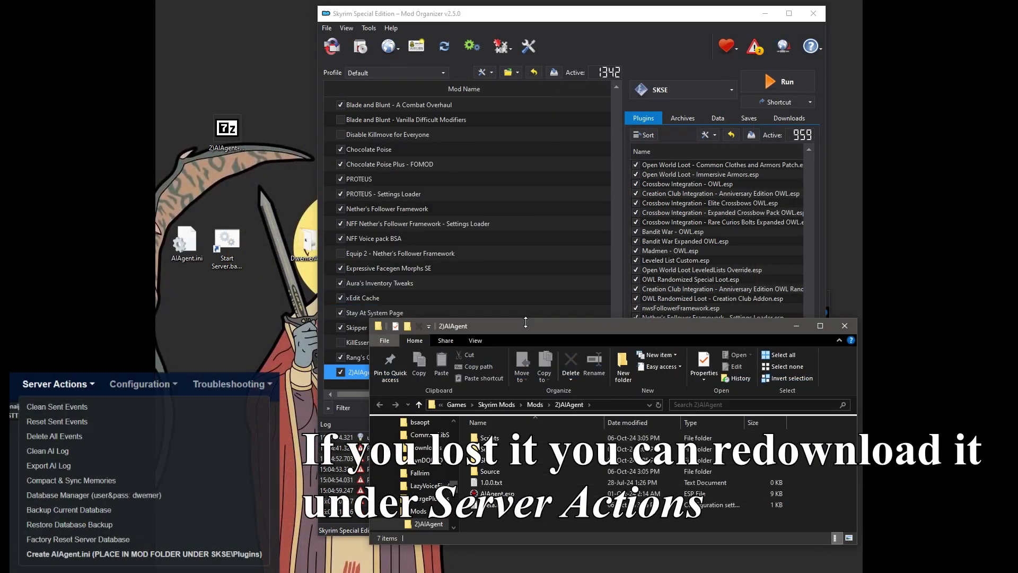
Place AIAgent.ini from the desktop into the 2)AIAgent mod's SKSE > Plugins folder
{"action": "left_click_drag", "start_coordinate": [499, 329], "coordinate": [478, 157]}
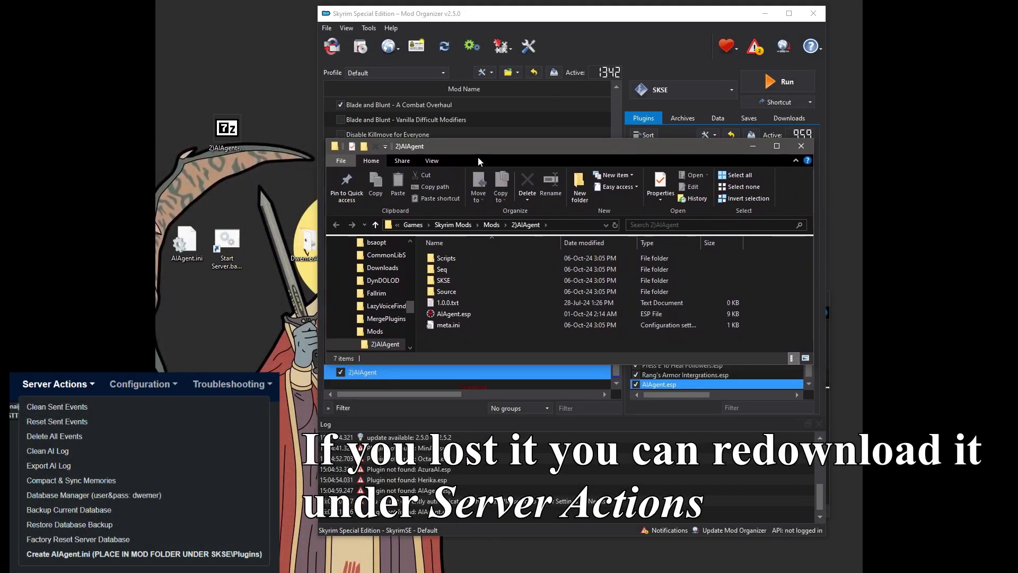
{"action": "double_click", "coordinate": [445, 281]}
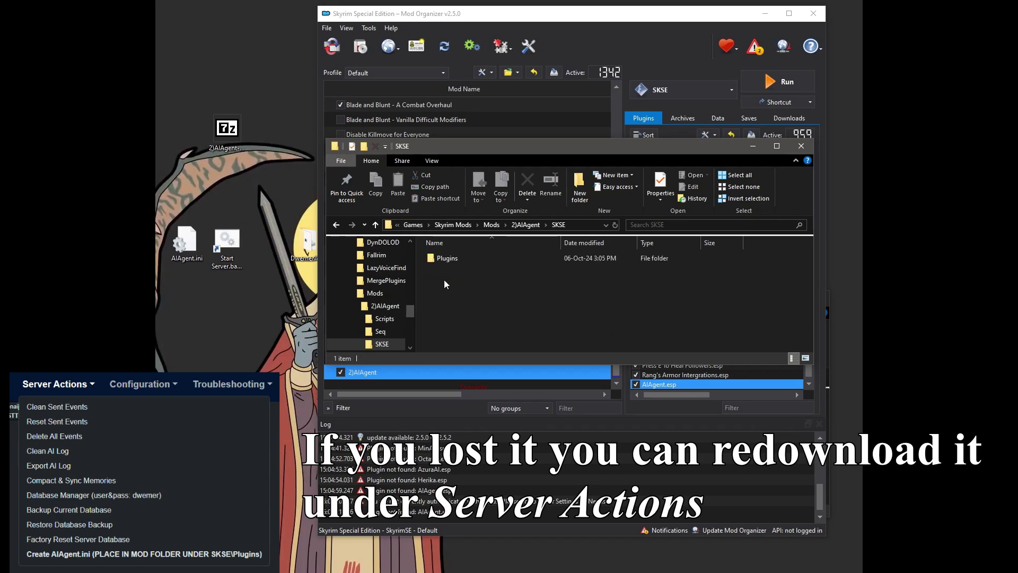
{"action": "left_click", "coordinate": [444, 257]}
{"action": "double_click", "coordinate": [443, 257]}
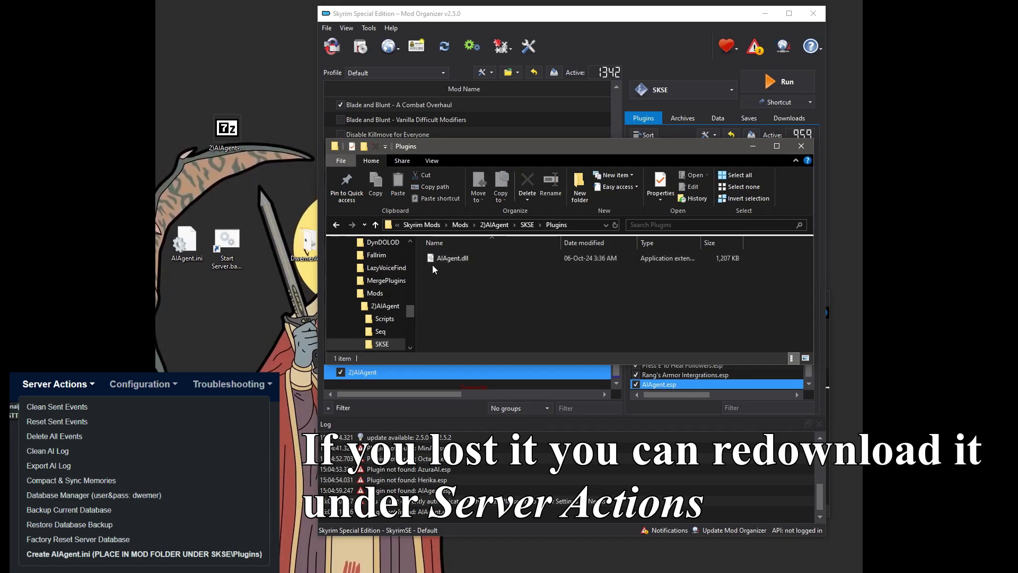
{"action": "left_click", "coordinate": [165, 237]}
{"action": "left_click_drag", "start_coordinate": [166, 242], "coordinate": [469, 295]}
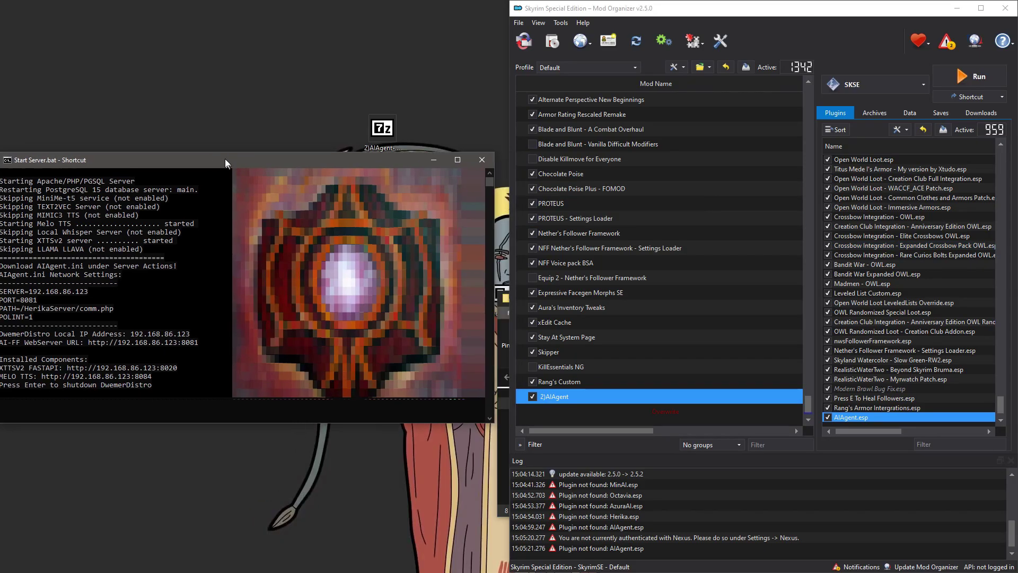
Arrange the server window beside Mod Organizer, select the 2)AIAgent mod, and launch the game through SKSE
{"action": "left_click_drag", "start_coordinate": [226, 157], "coordinate": [231, 157]}
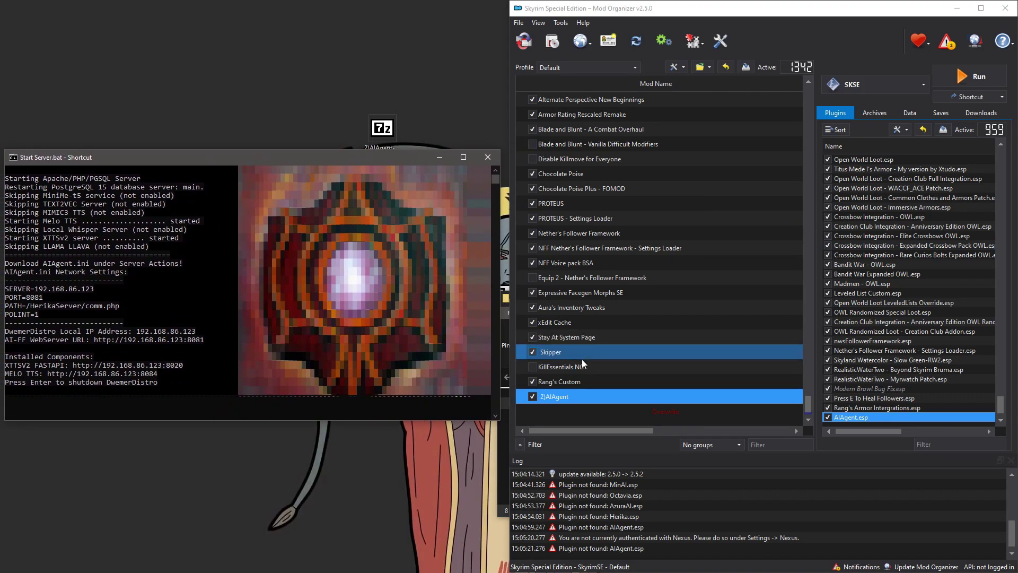
{"action": "left_click", "coordinate": [551, 399]}
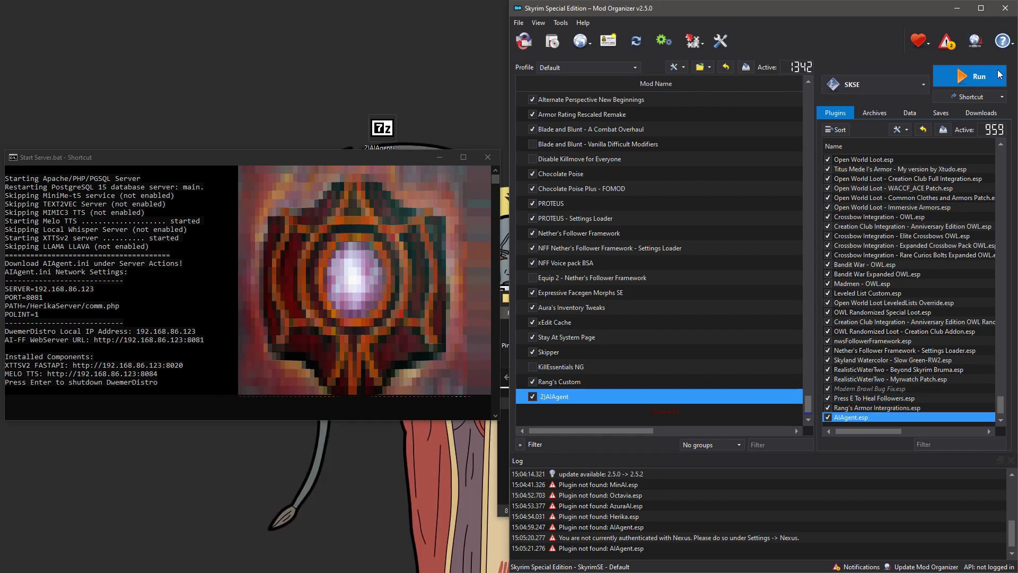
{"action": "left_click", "coordinate": [978, 74]}
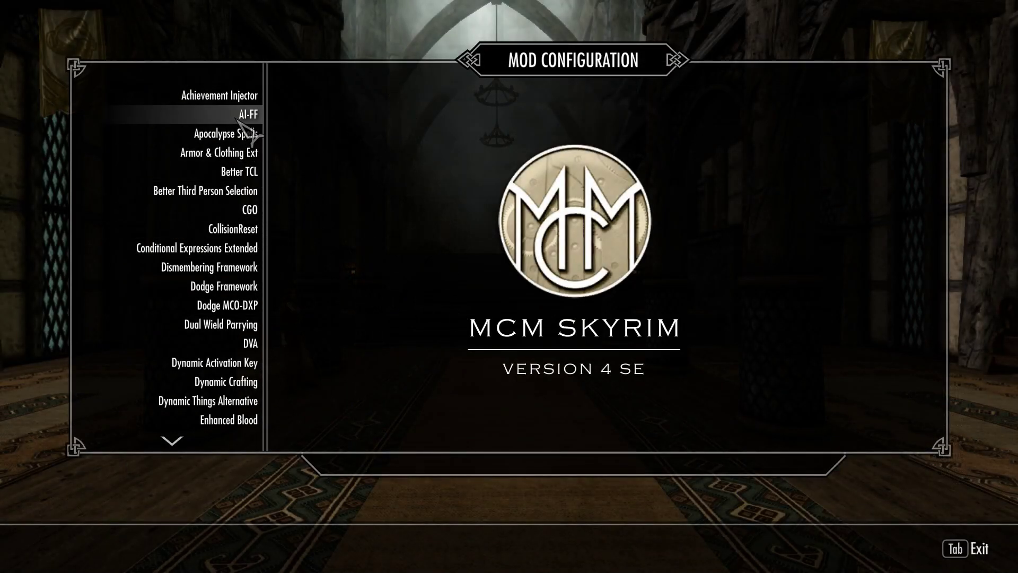
Review the AI-FF hotkeys and voice settings in the game's Mod Configuration menu, and leave the menu
{"action": "left_click", "coordinate": [247, 114]}
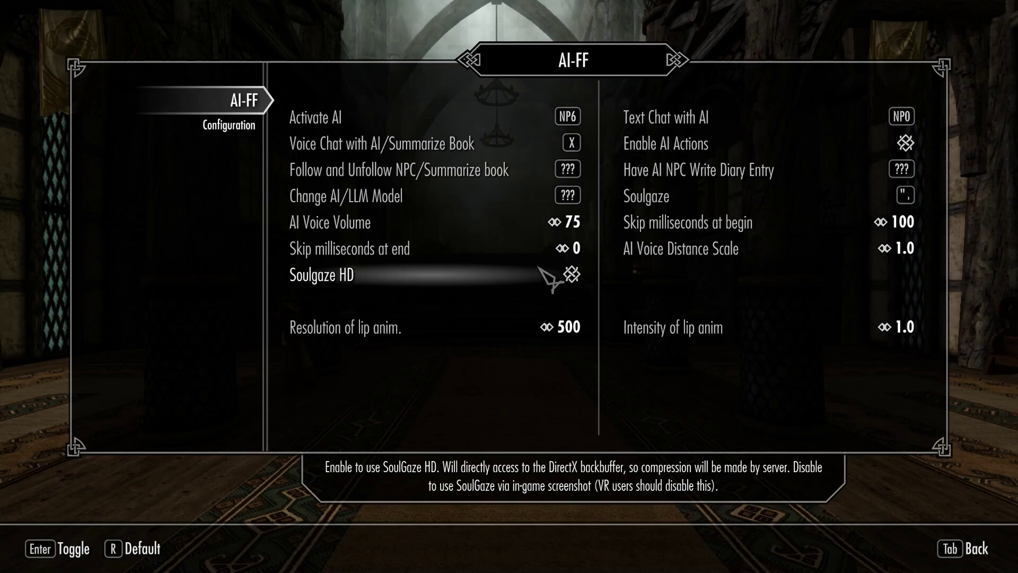
{"action": "key", "text": "Tab"}
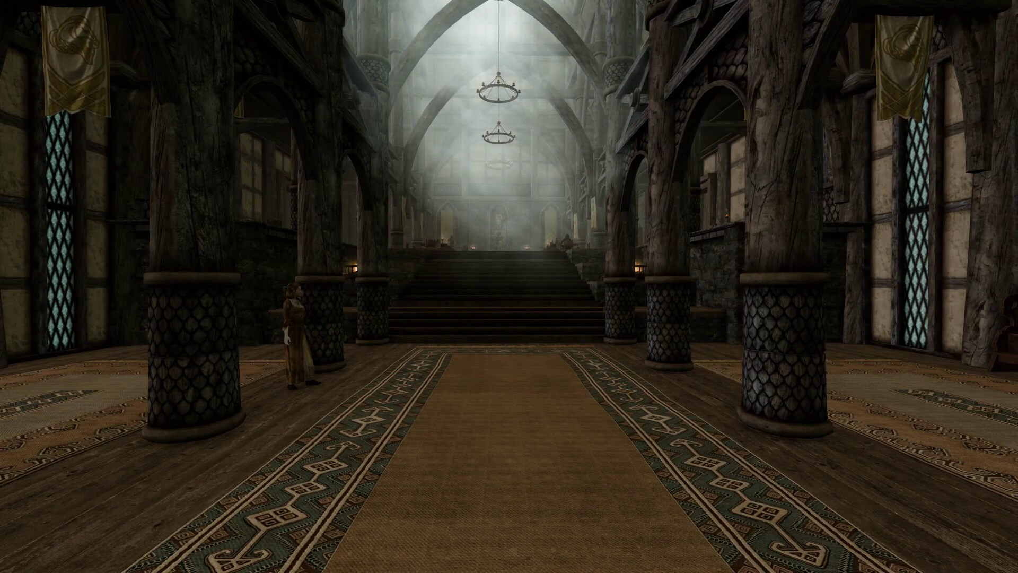
Record a voice chat message for the AI in-game and walk along behind Lydia while she speaks
{"action": "key", "text": "z"}
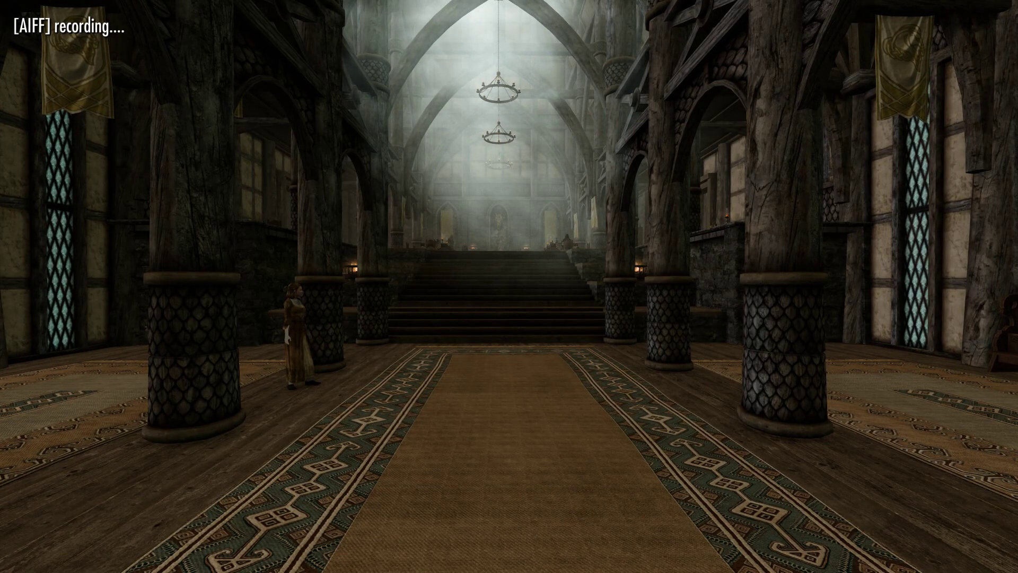
{"action": "key", "text": "z"}
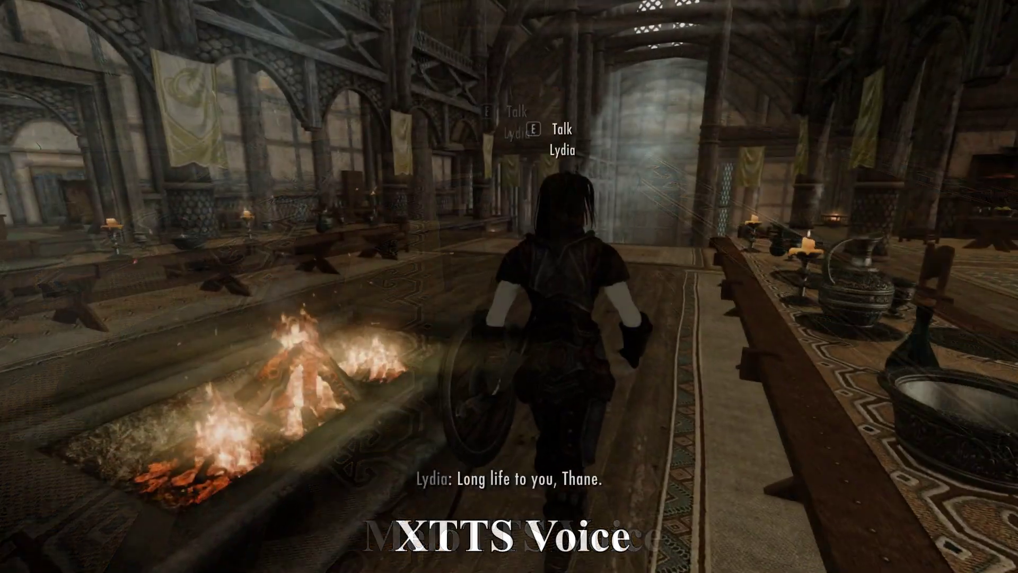
{"action": "key", "text": "w"}
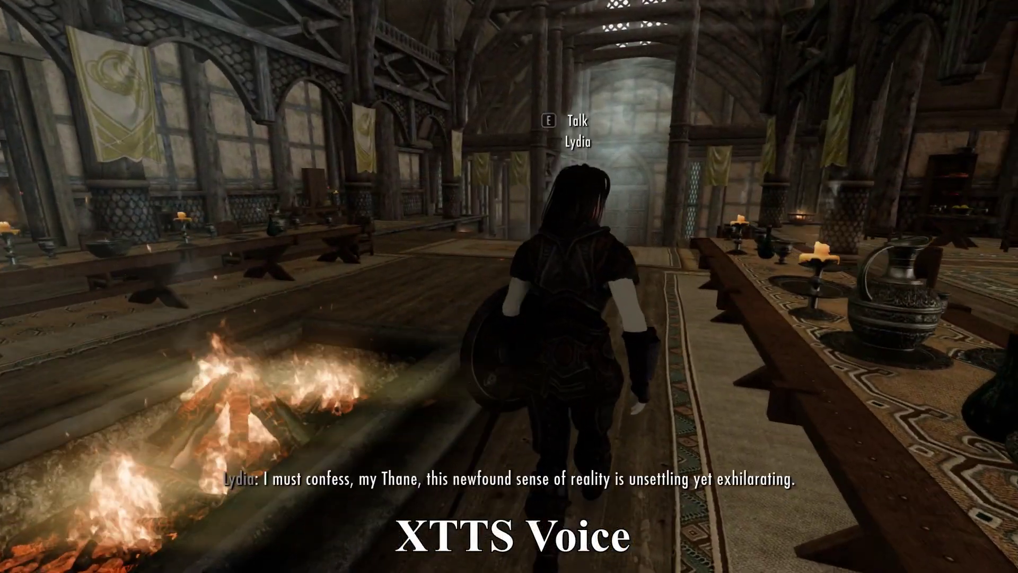